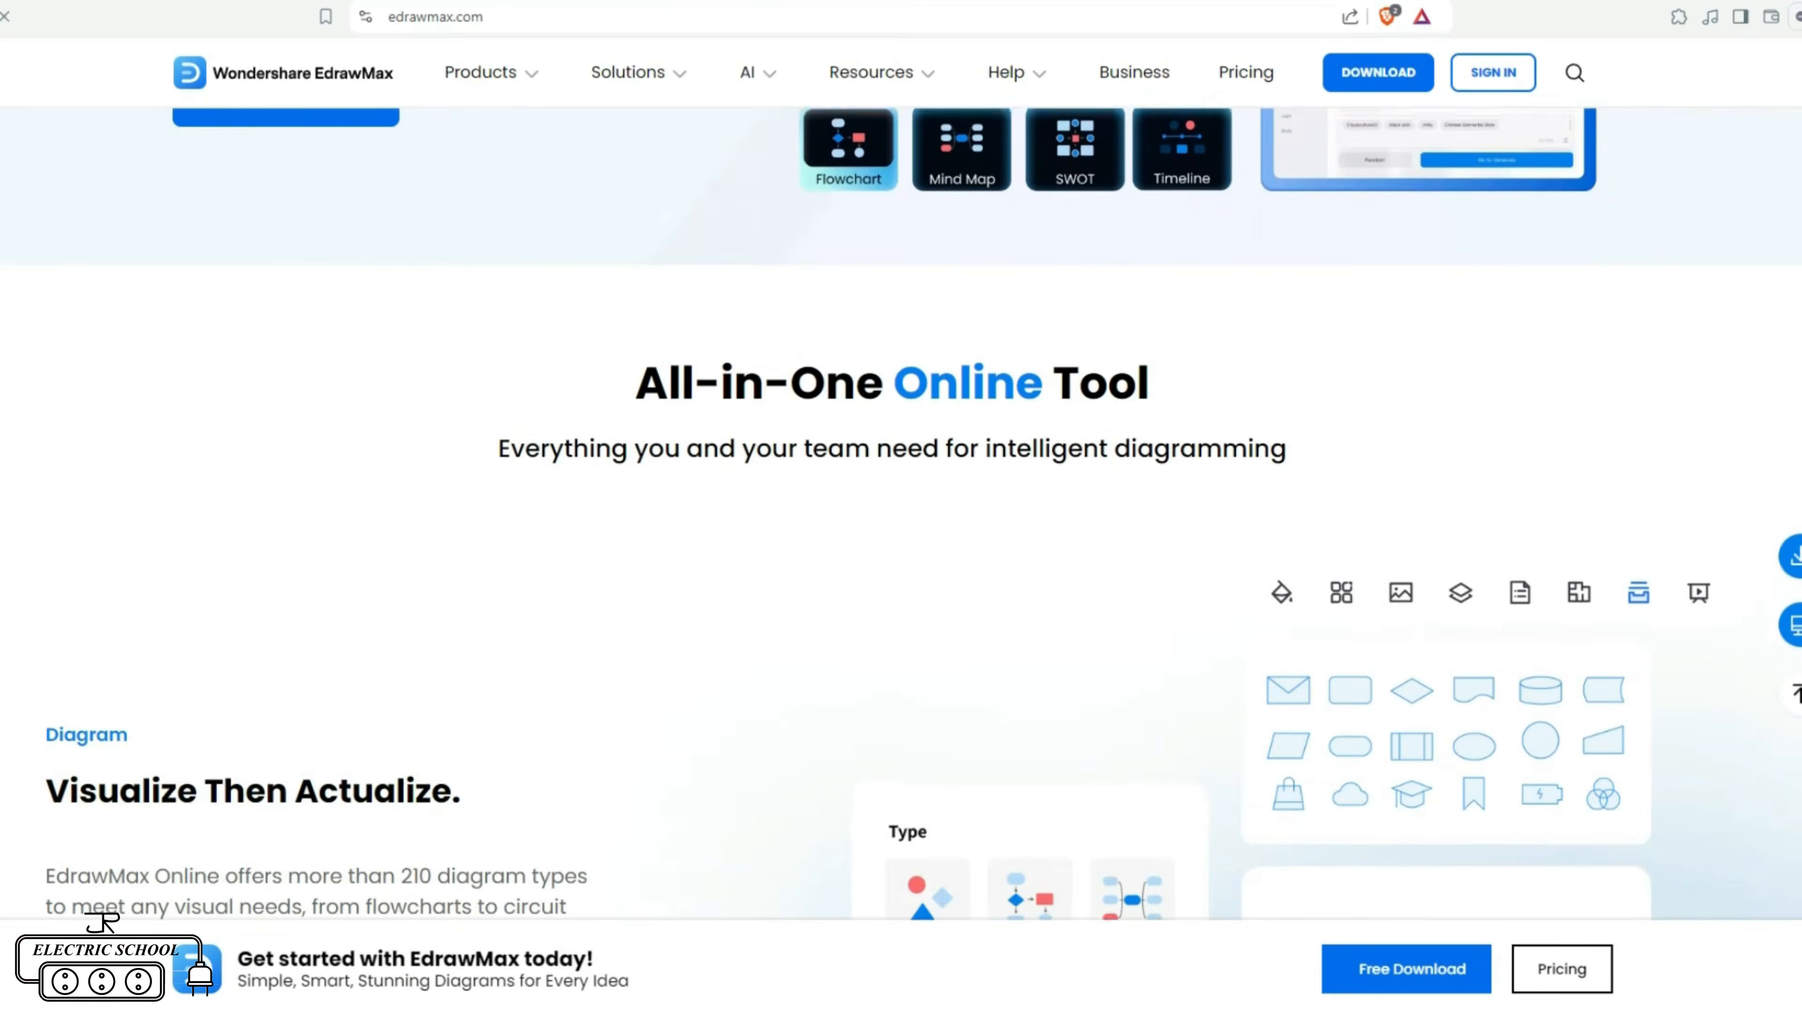
# - Look through the EdrawMax website's overview of its diagramming, teamwork, template and sharing features
pyautogui.scroll(-20, 901, 511)
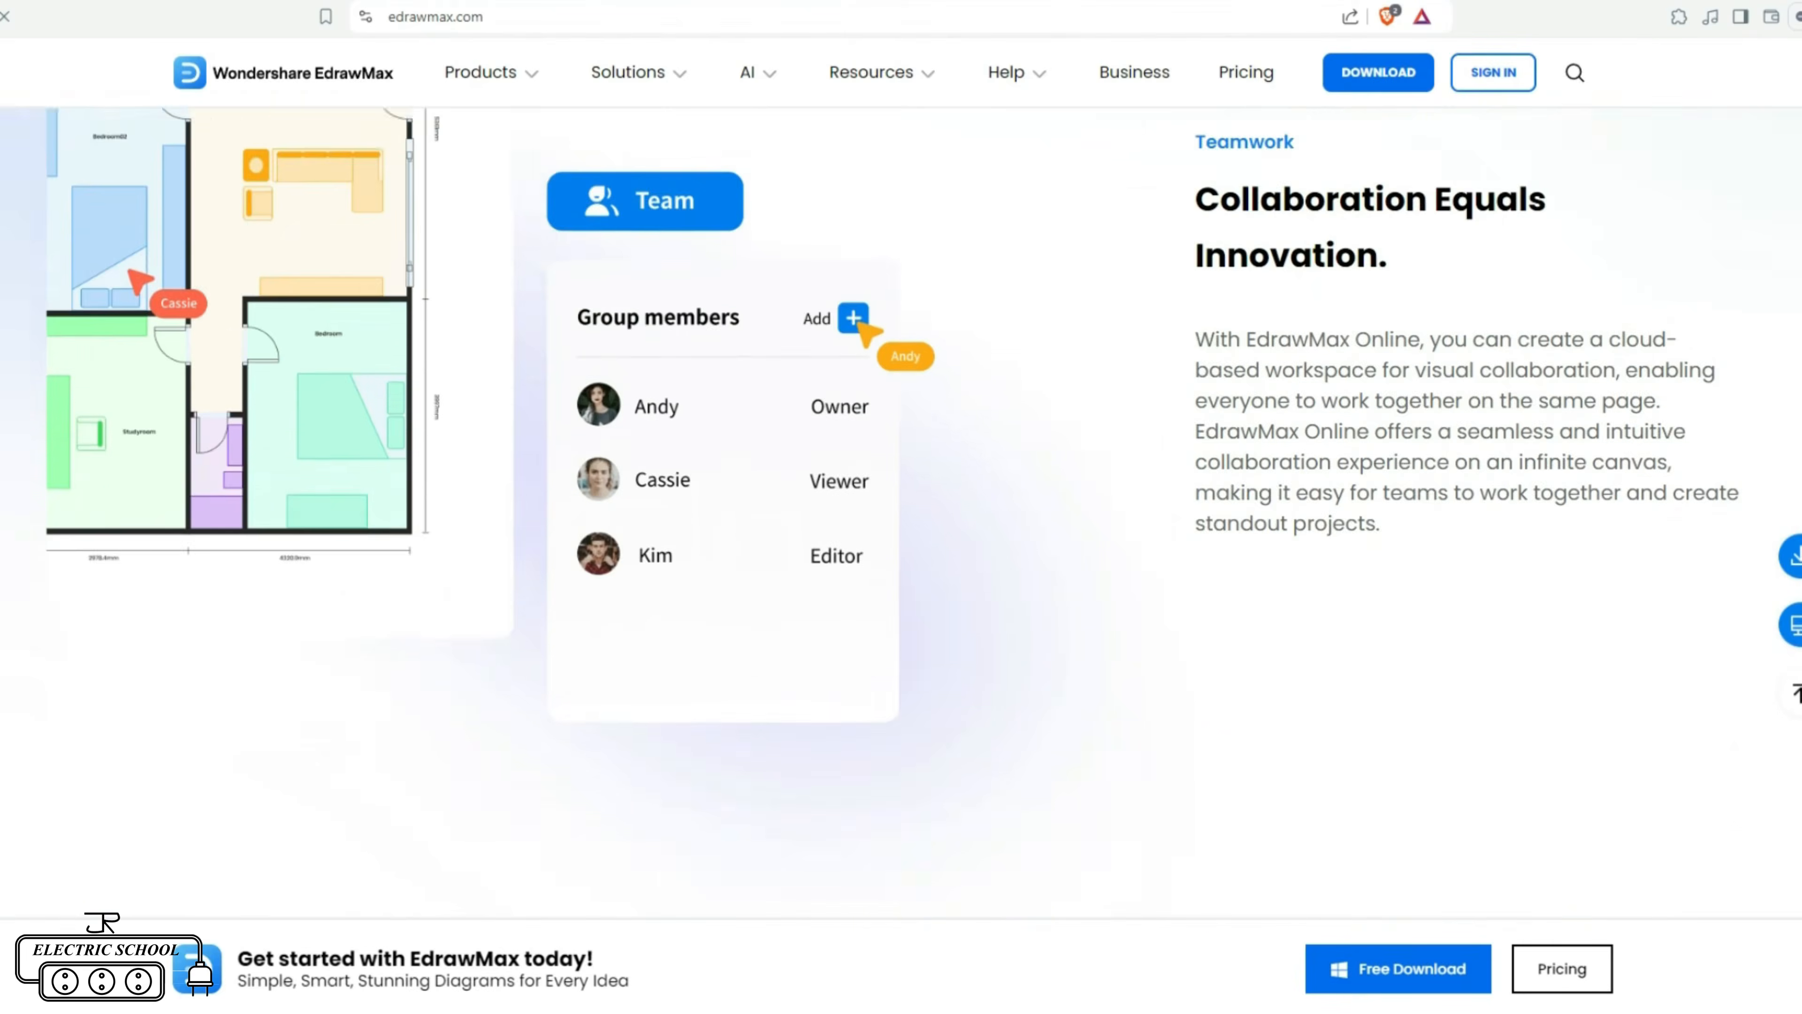
pyautogui.scroll(-8, 901, 511)
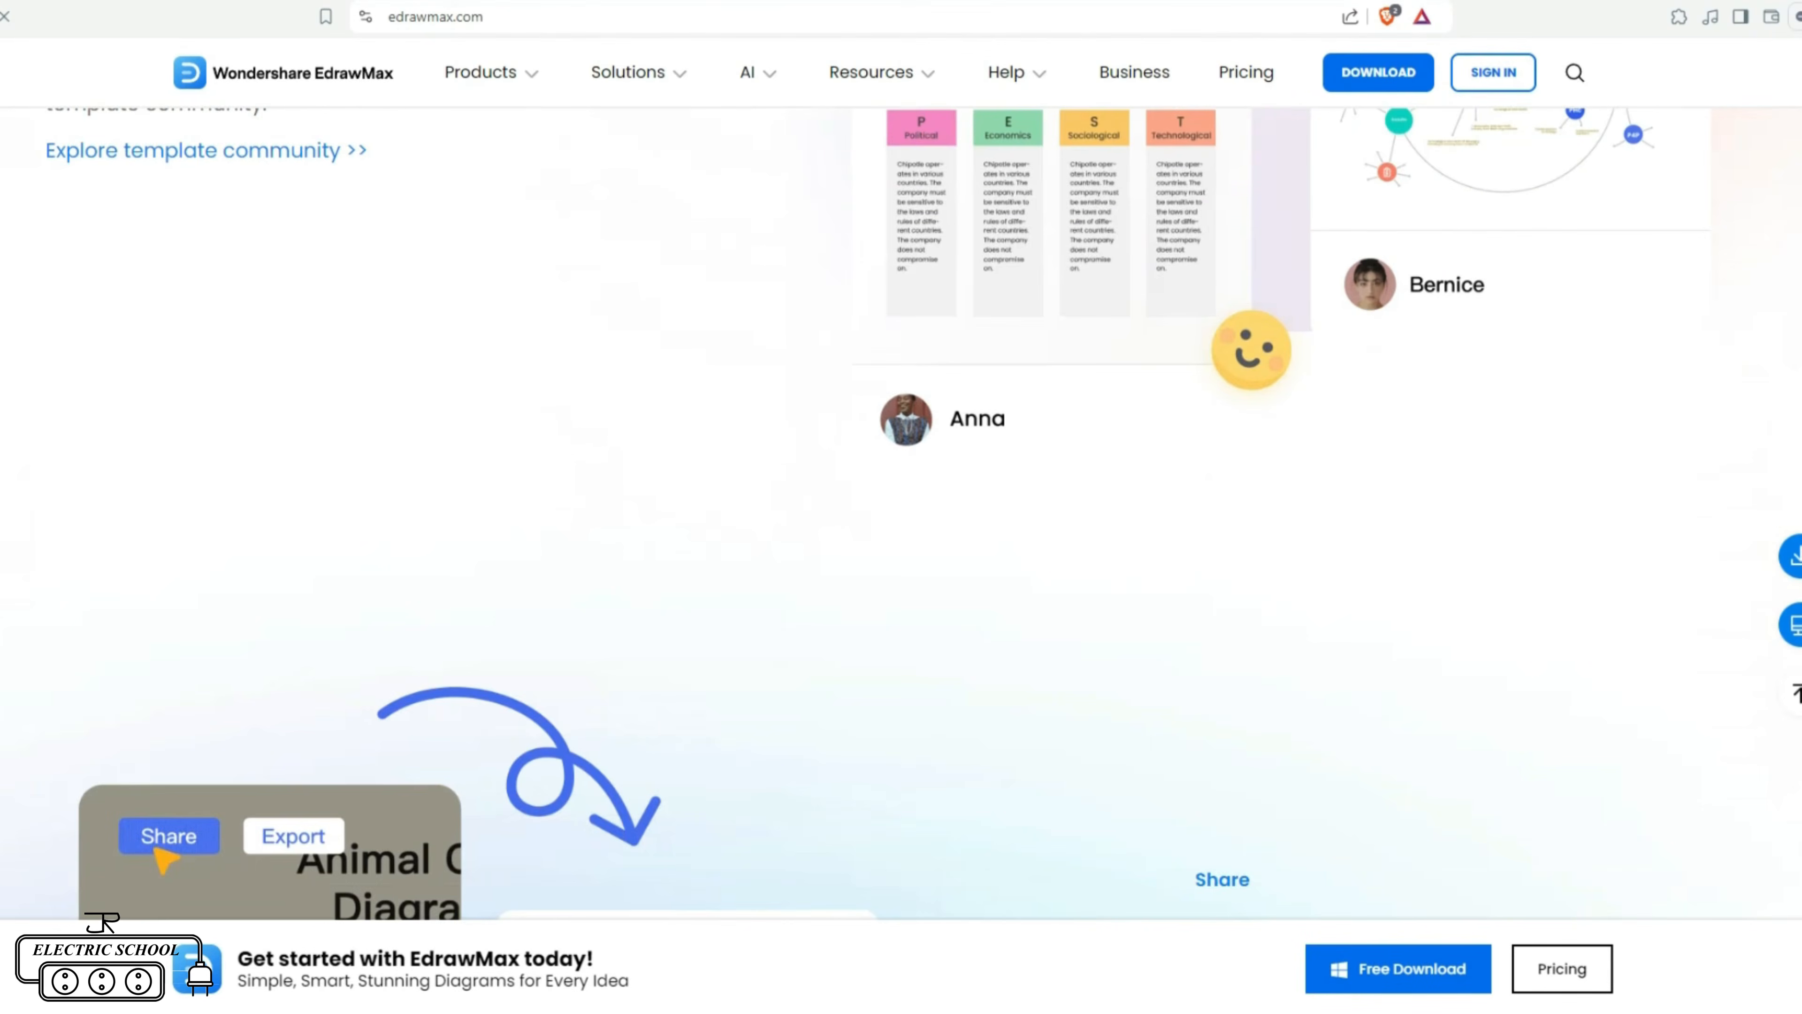
pyautogui.scroll(13, 901, 511)
pyautogui.scroll(12, 901, 511)
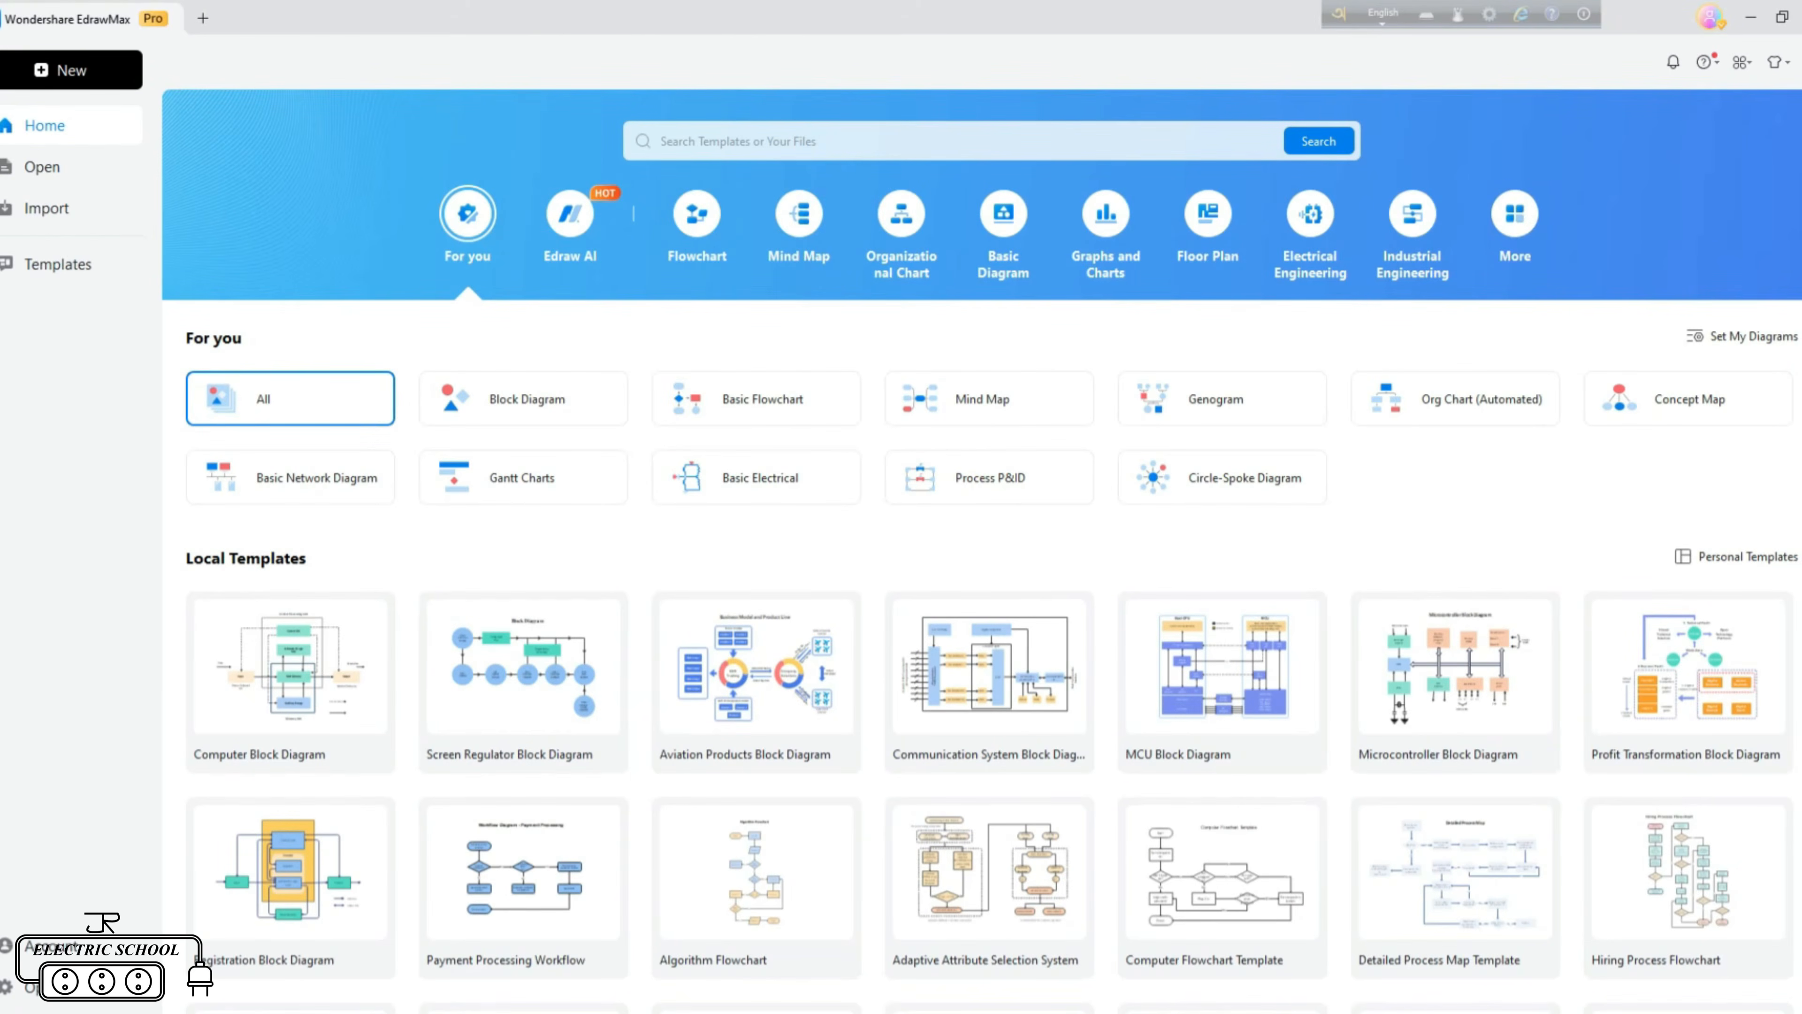
# - Browse the local templates on the home page and open the Payment Processing Workflow template
pyautogui.scroll(-1, 1011, 461)
pyautogui.scroll(1, 990, 418)
pyautogui.scroll(-10, 990, 475)
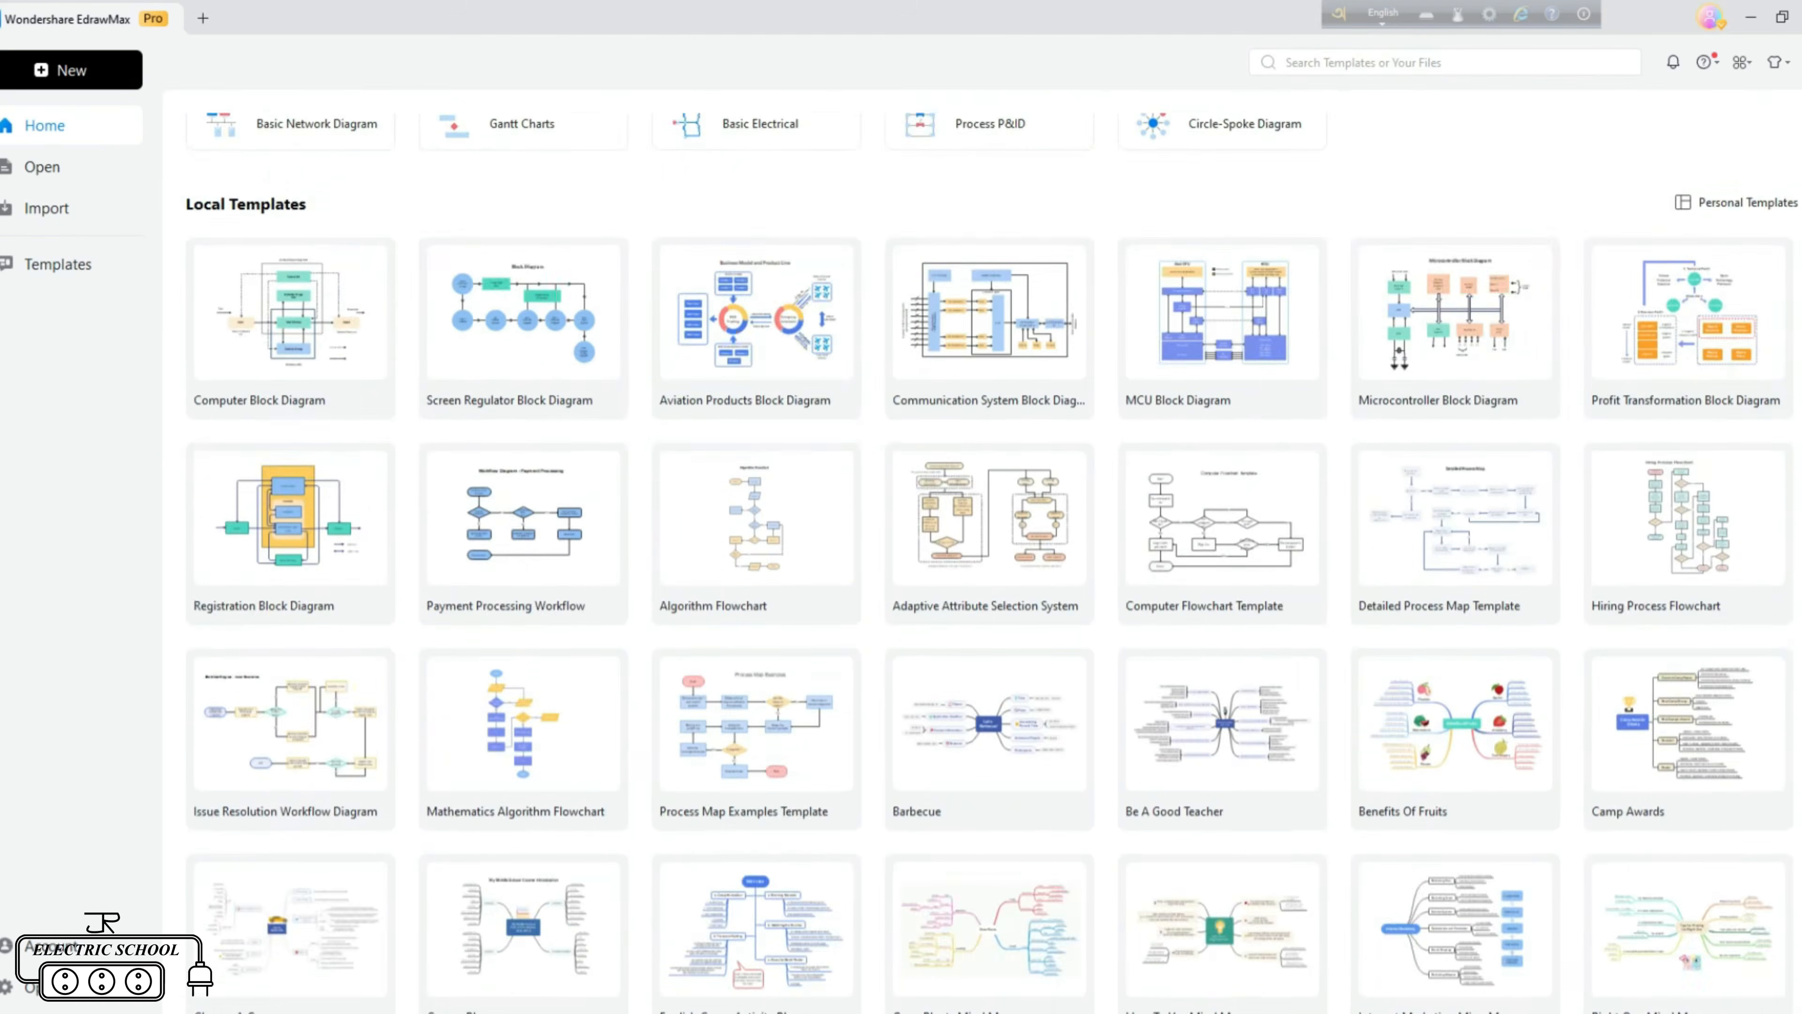
pyautogui.scroll(10, 981, 551)
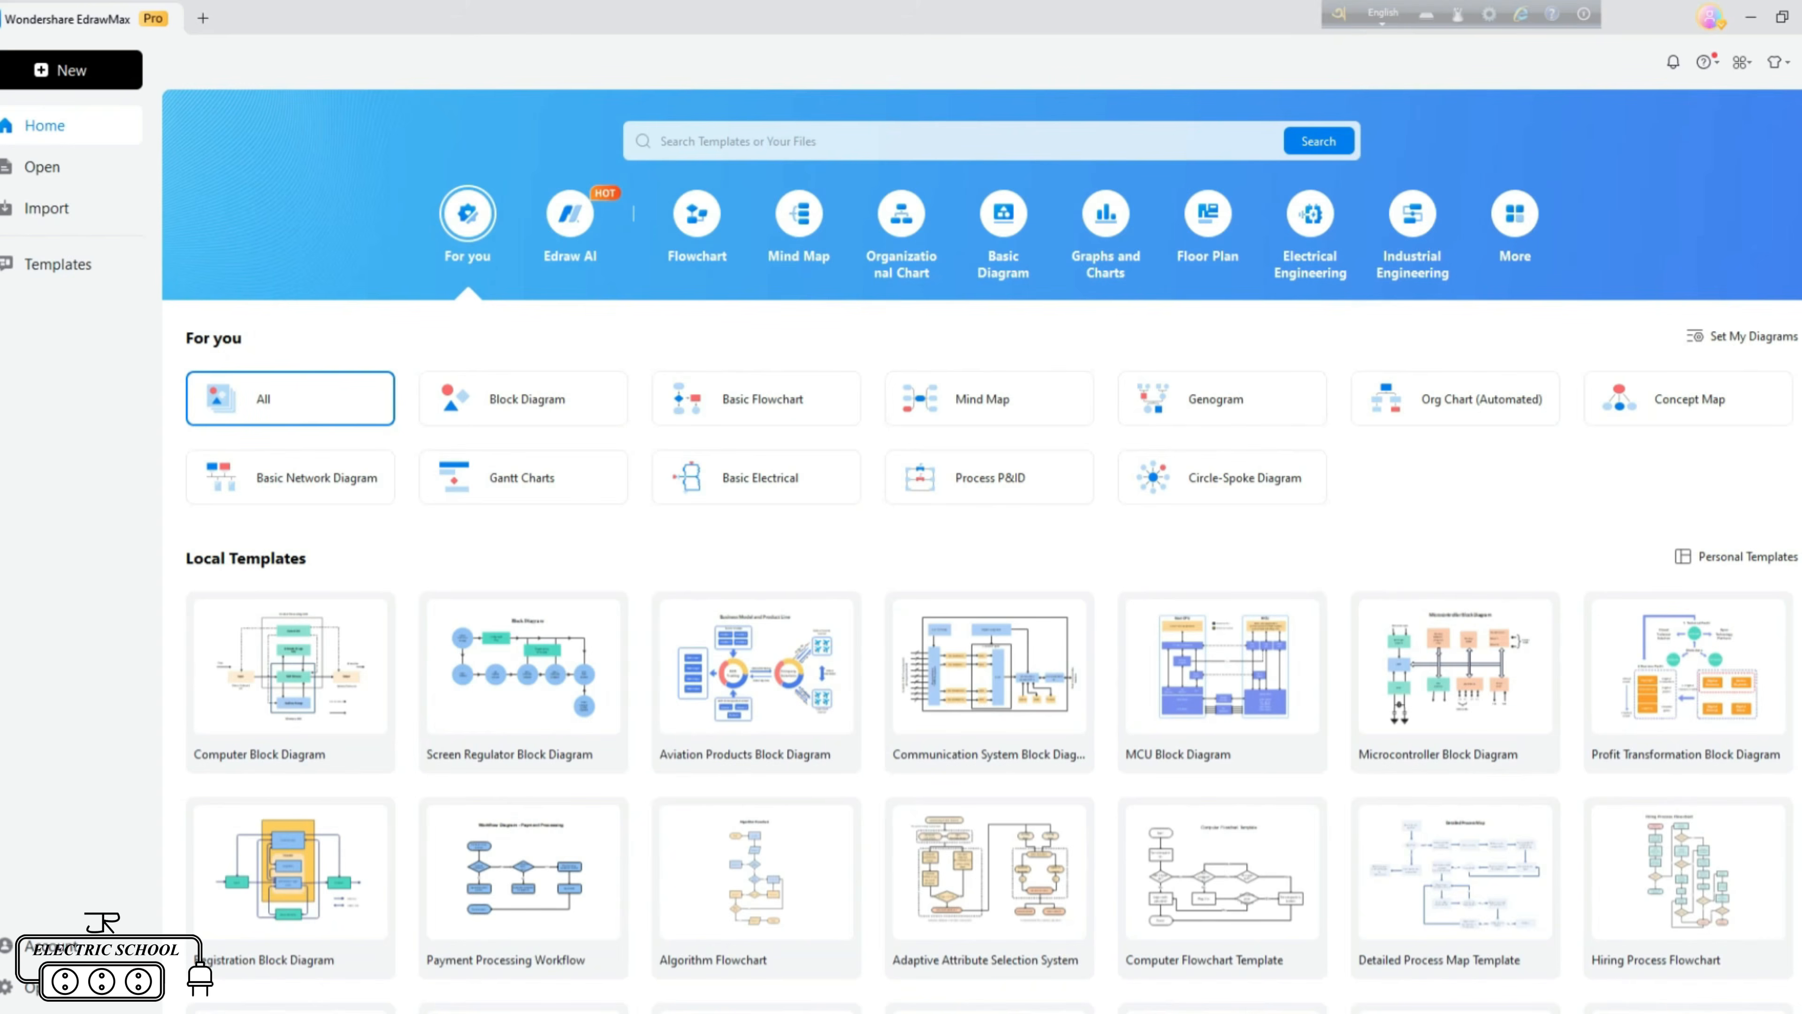
pyautogui.scroll(-5, 523, 539)
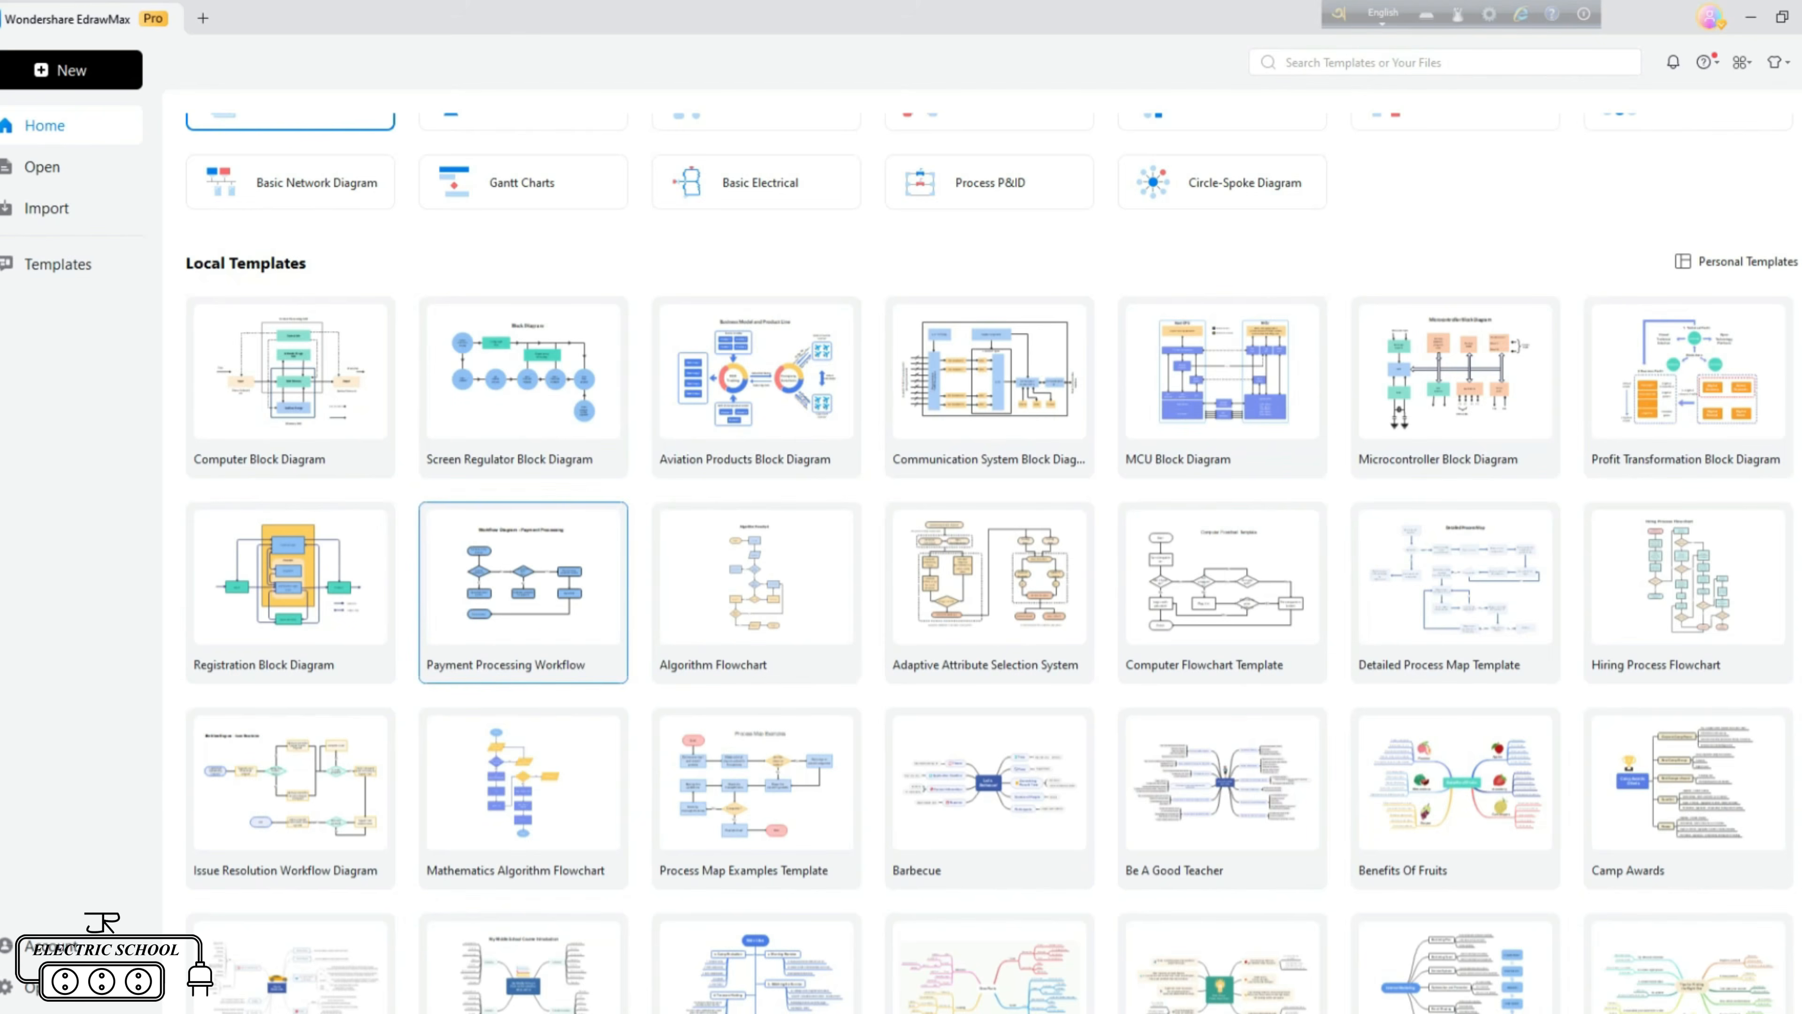
pyautogui.scroll(4, 523, 568)
pyautogui.scroll(-2, 523, 568)
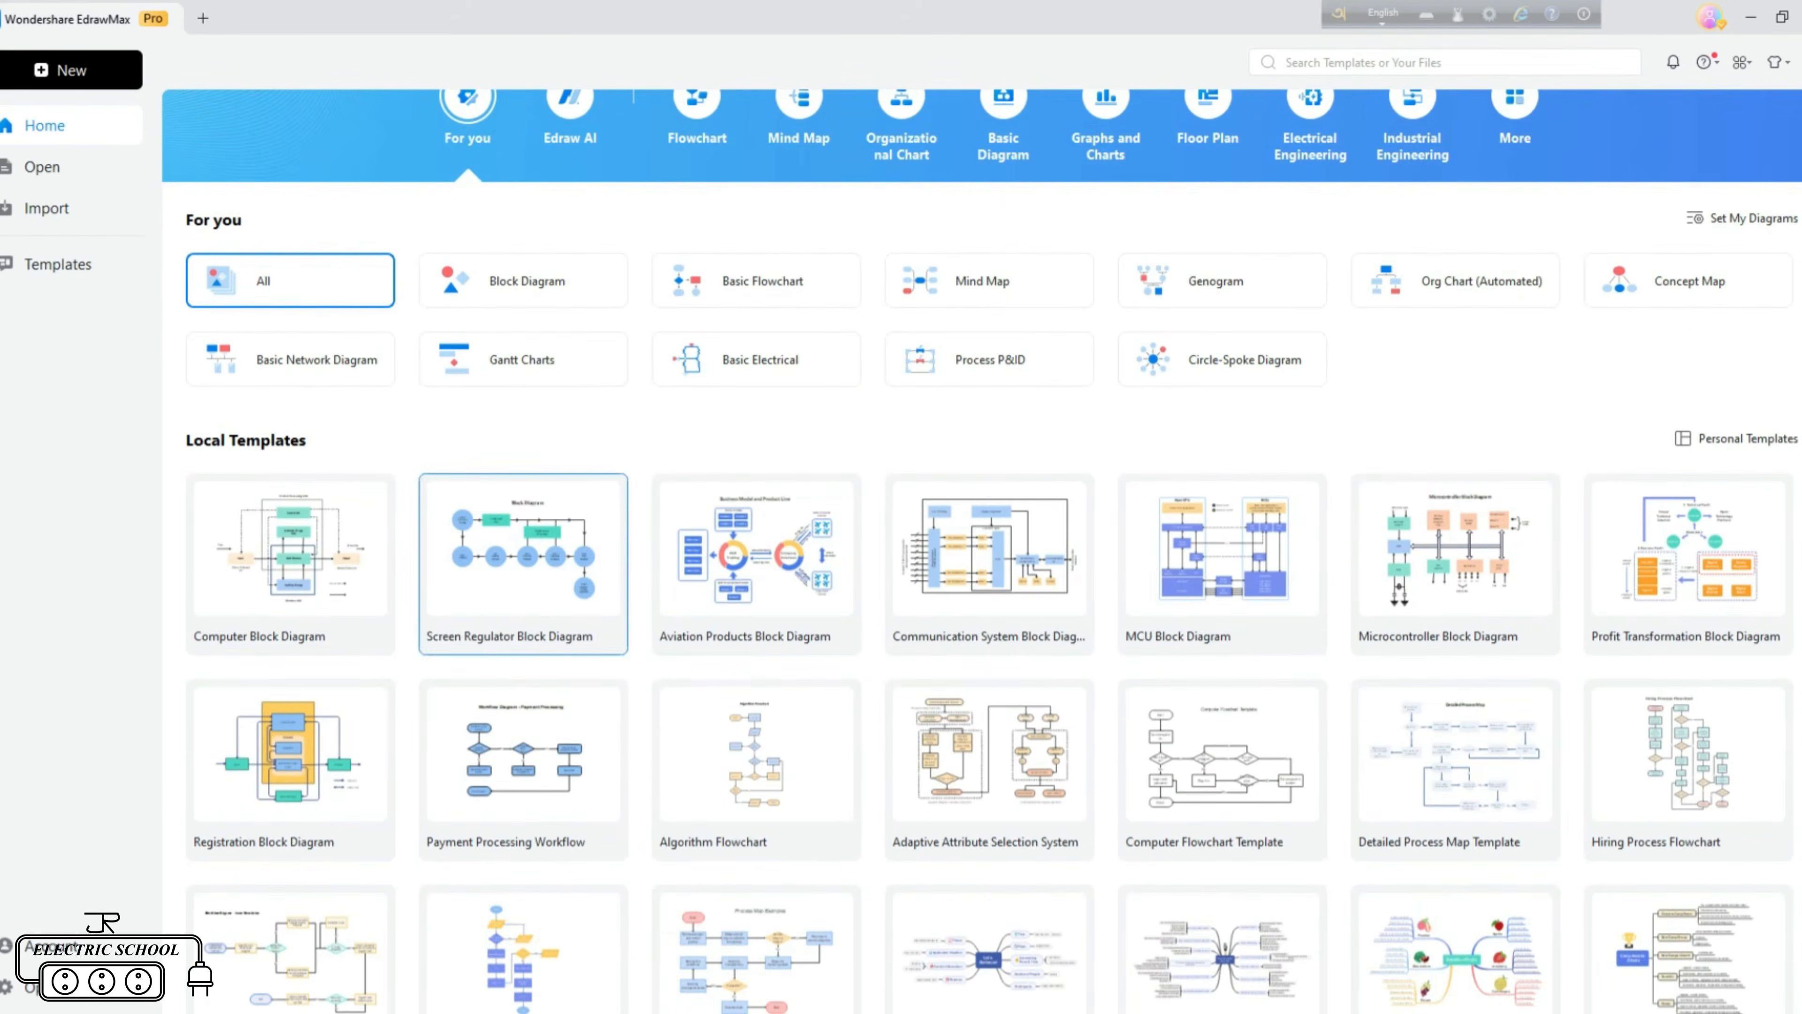
pyautogui.scroll(-2, 523, 568)
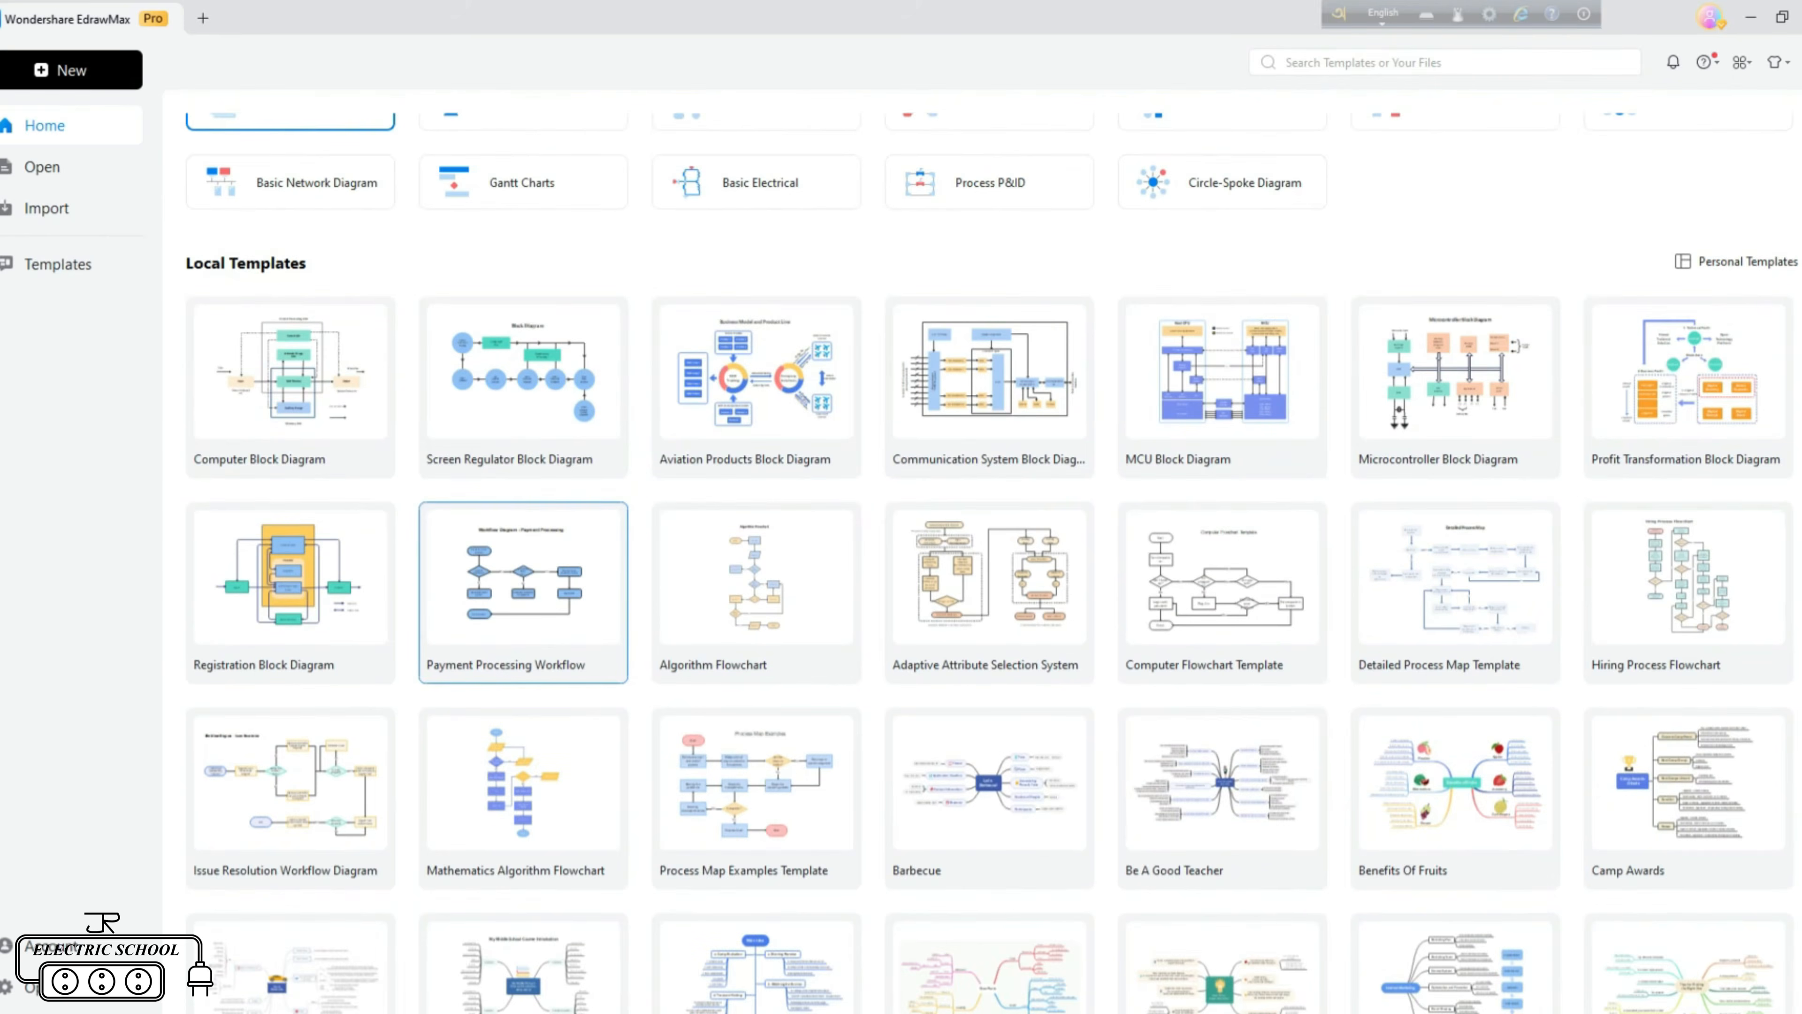
pyautogui.click(523, 589)
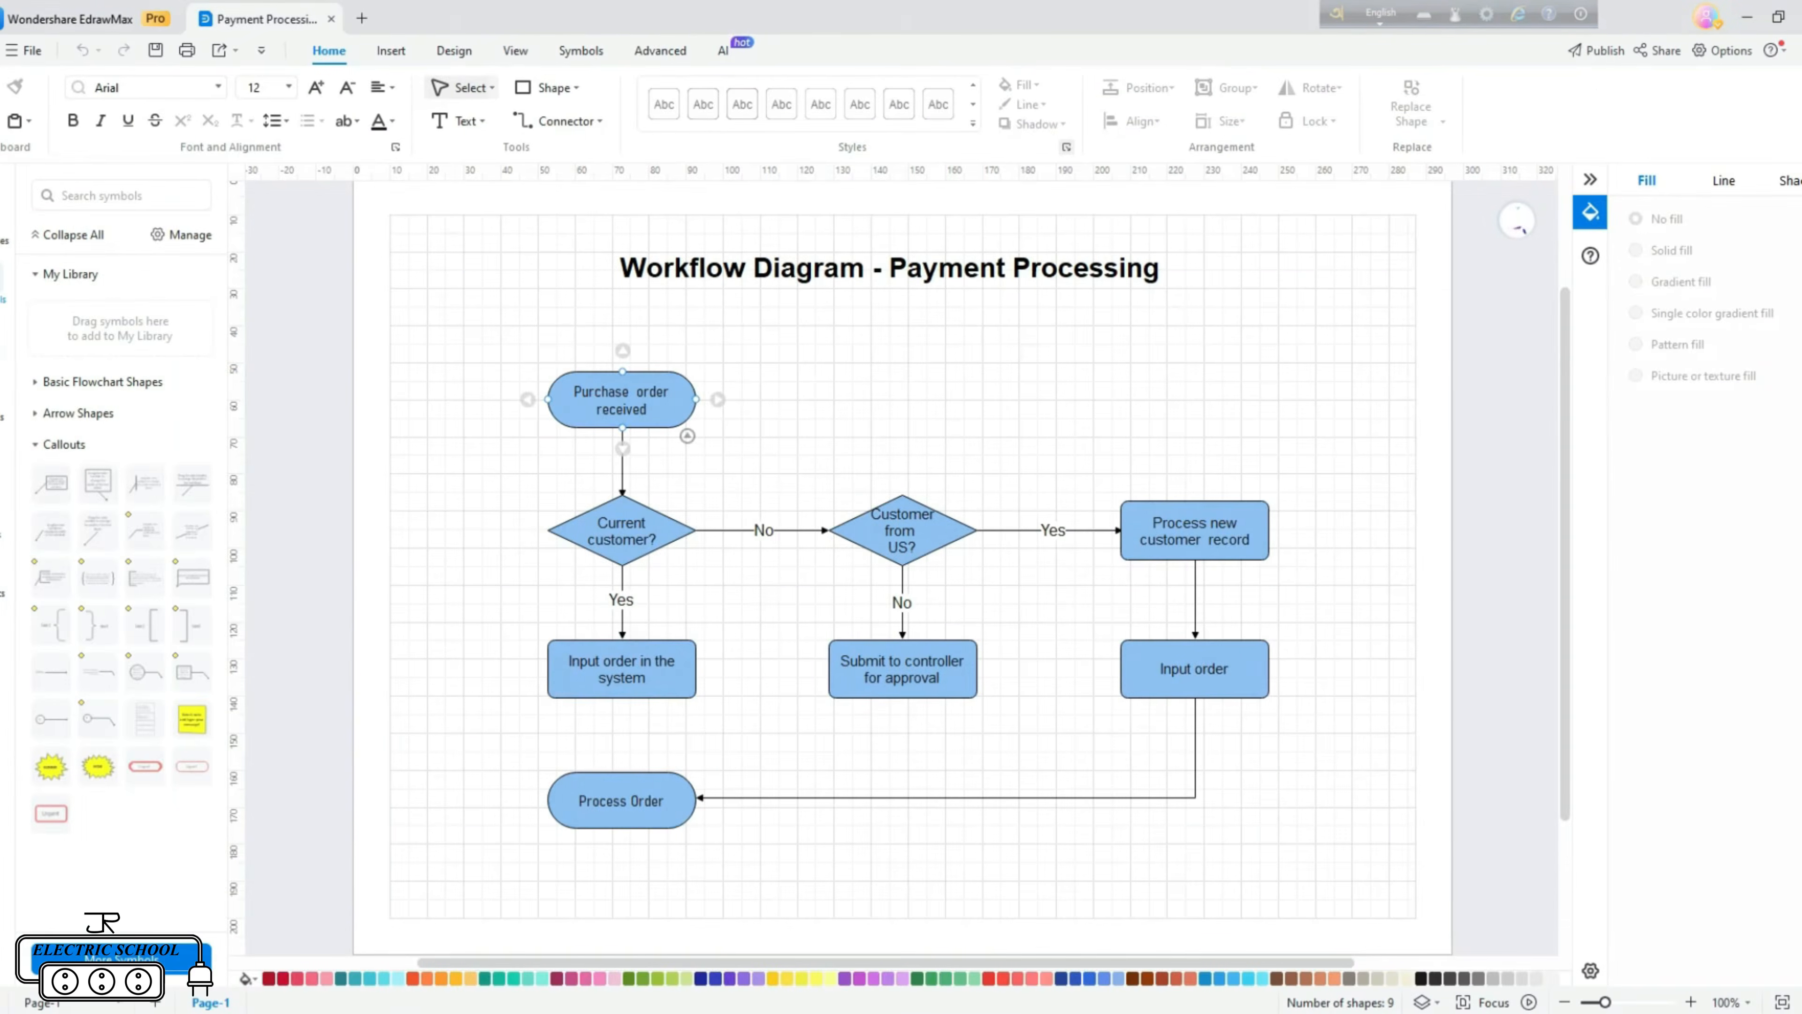
# - Open the Purchase order received shape's text for editing, close it, and select the Submit to controller for approval shape
pyautogui.doubleClick(622, 400)
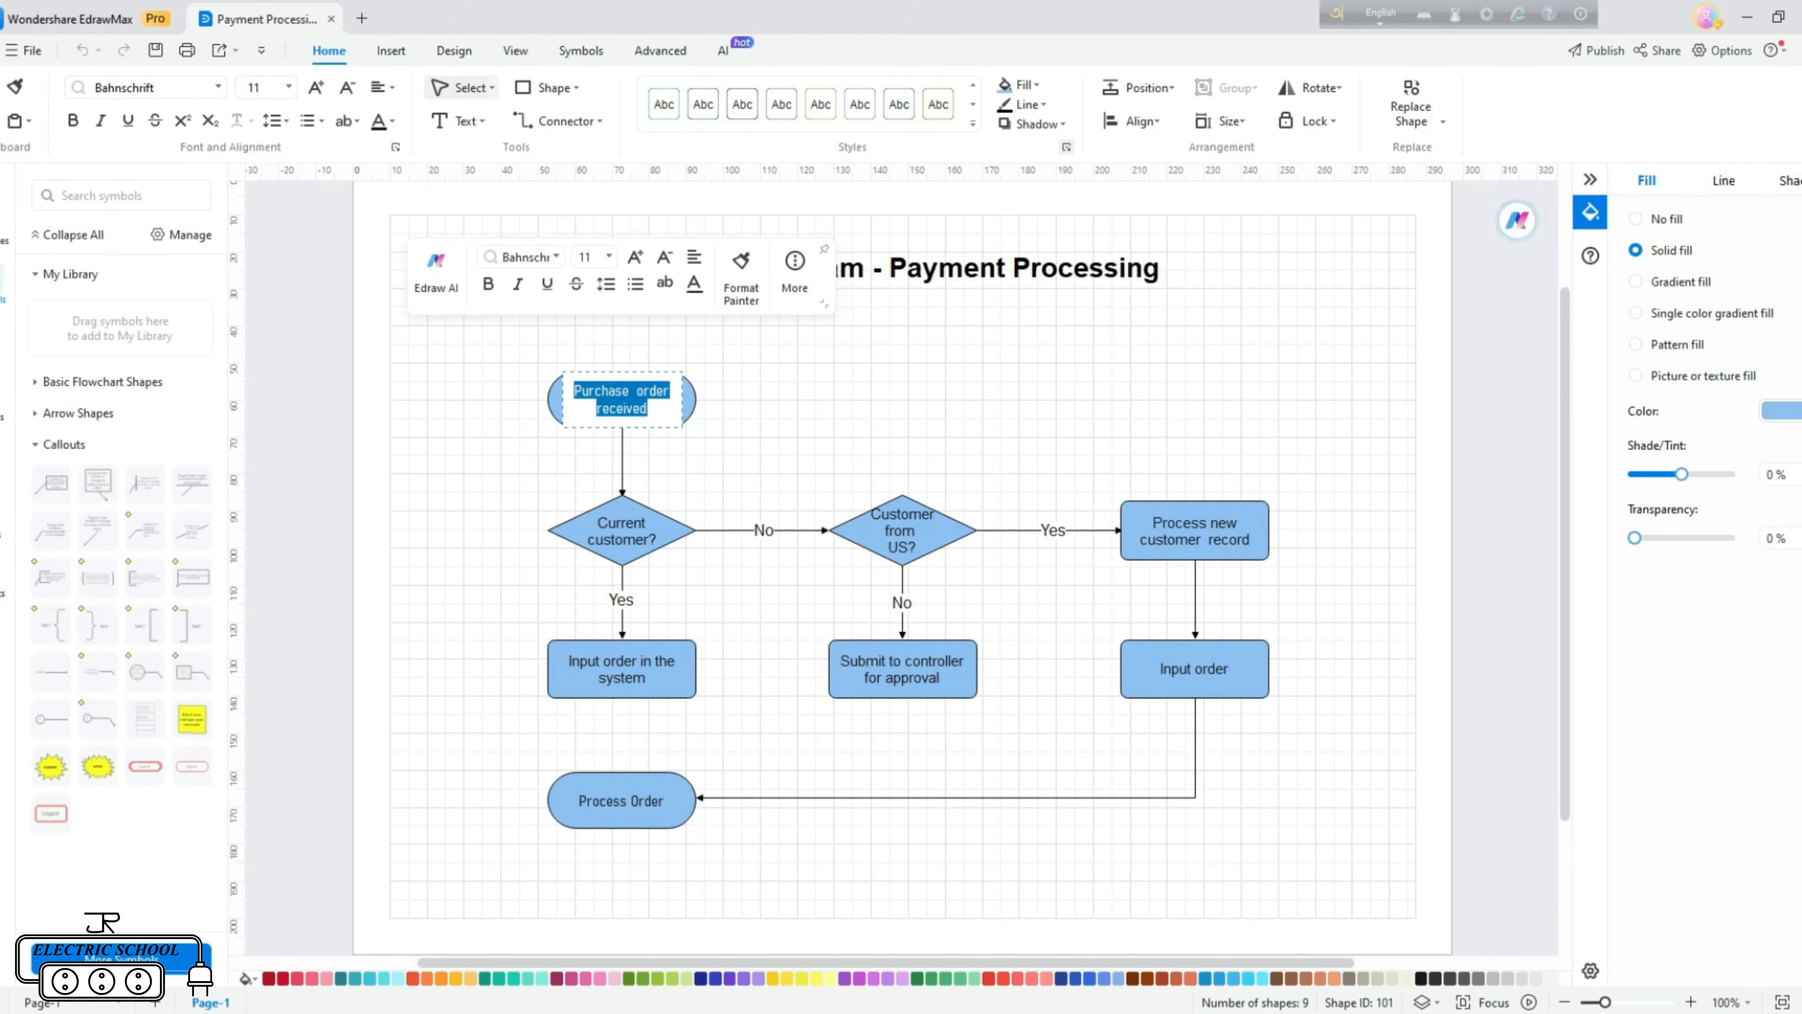
pyautogui.click(648, 408)
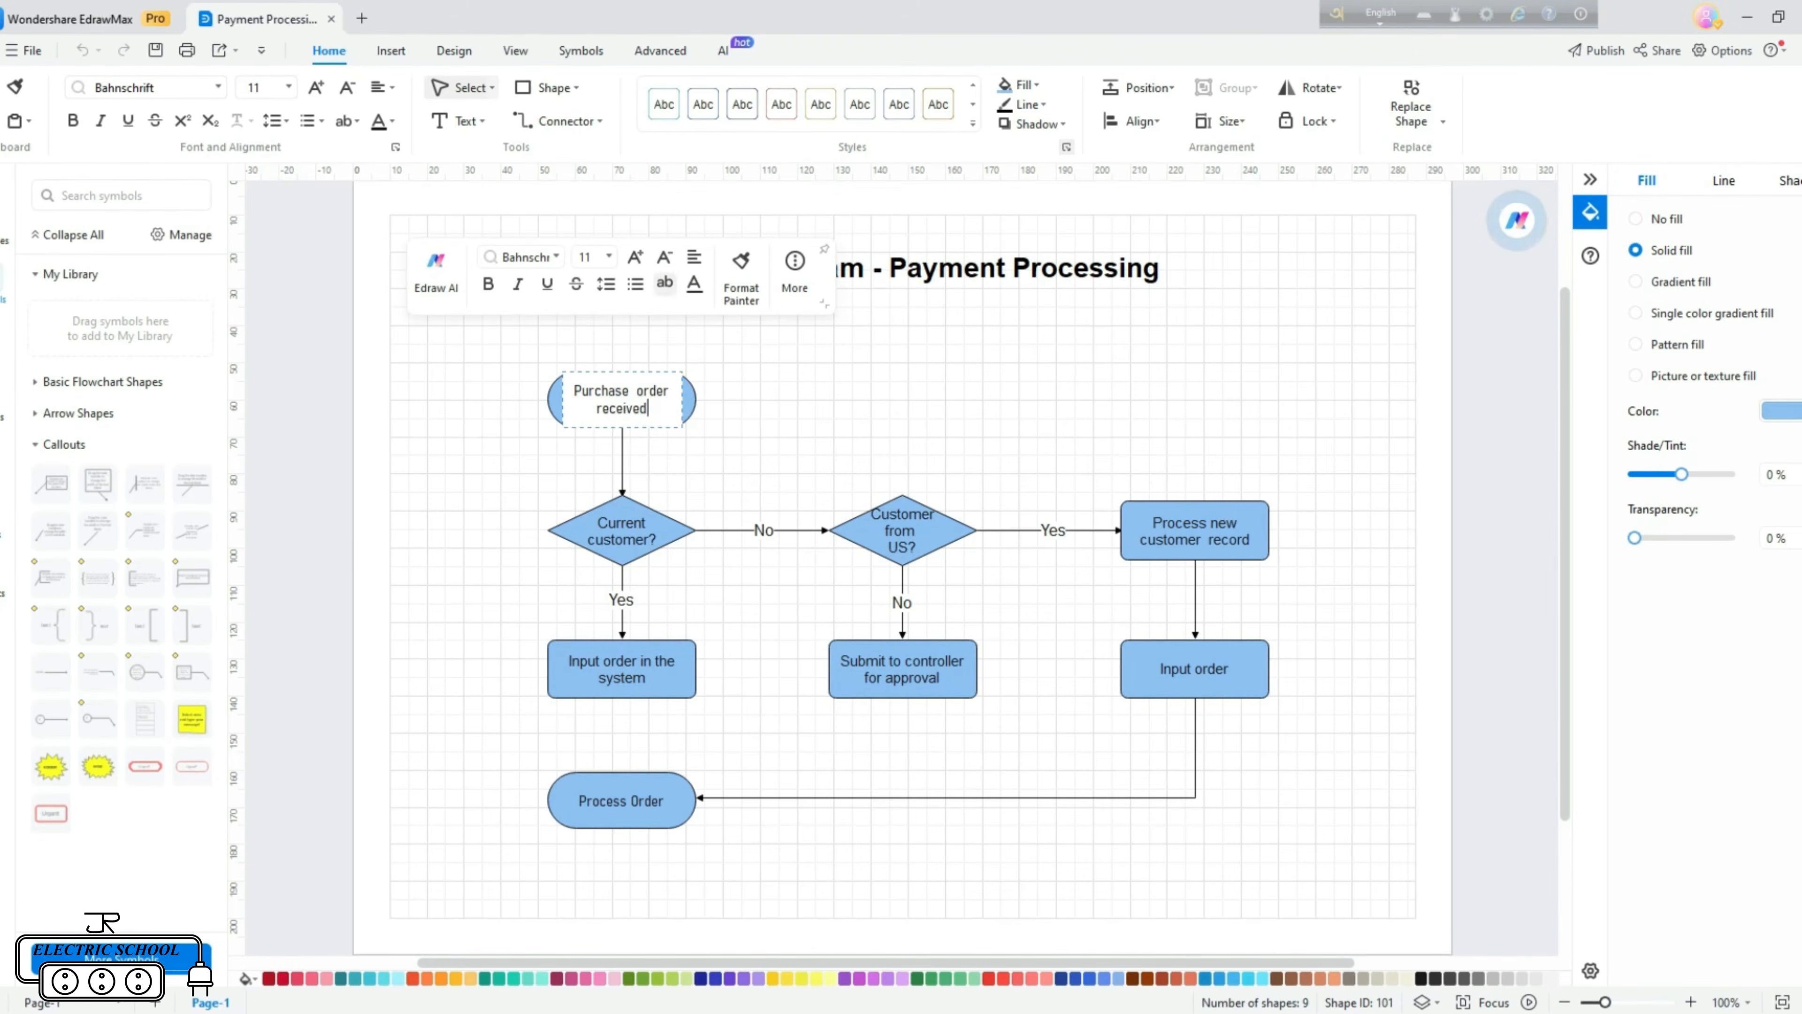
pyautogui.click(901, 717)
pyautogui.scroll(-6, 901, 717)
pyautogui.scroll(10, 901, 717)
pyautogui.scroll(-3, 902, 717)
pyautogui.click(841, 706)
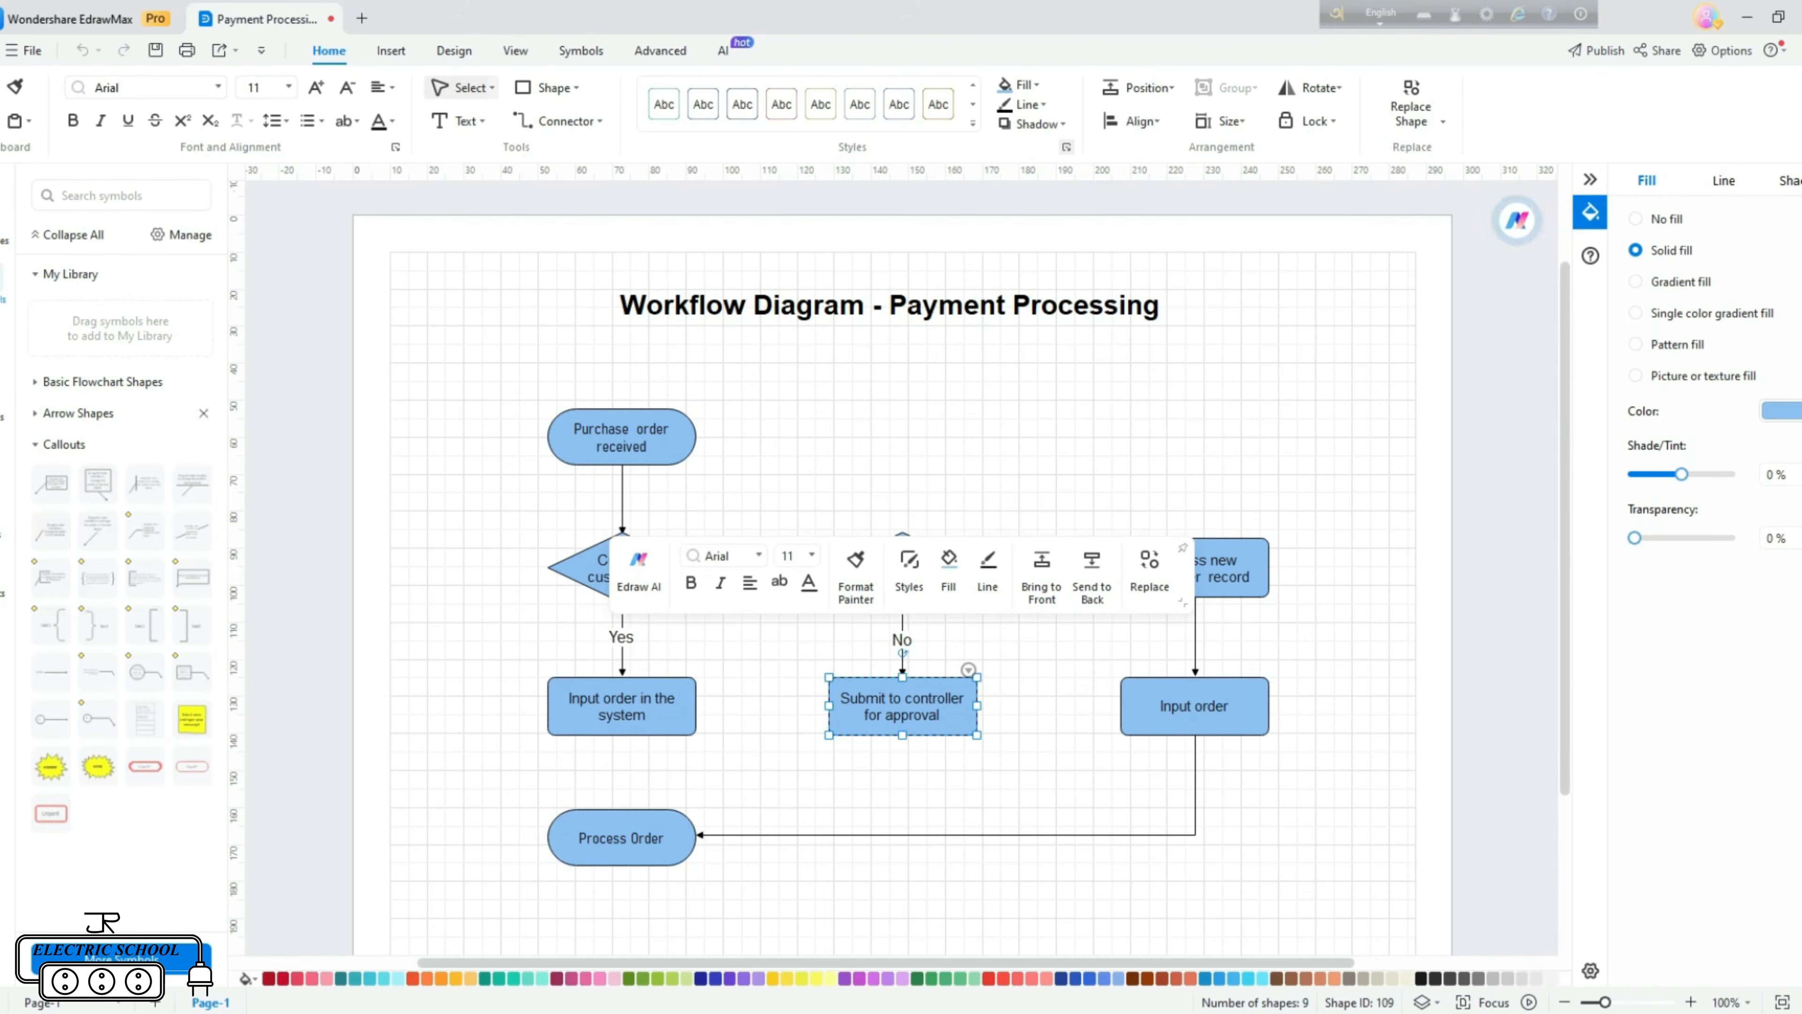
# - Look through the Pixabay images, text layouts, symbol library and insertable templates, and close the template browser
pyautogui.click(2, 402)
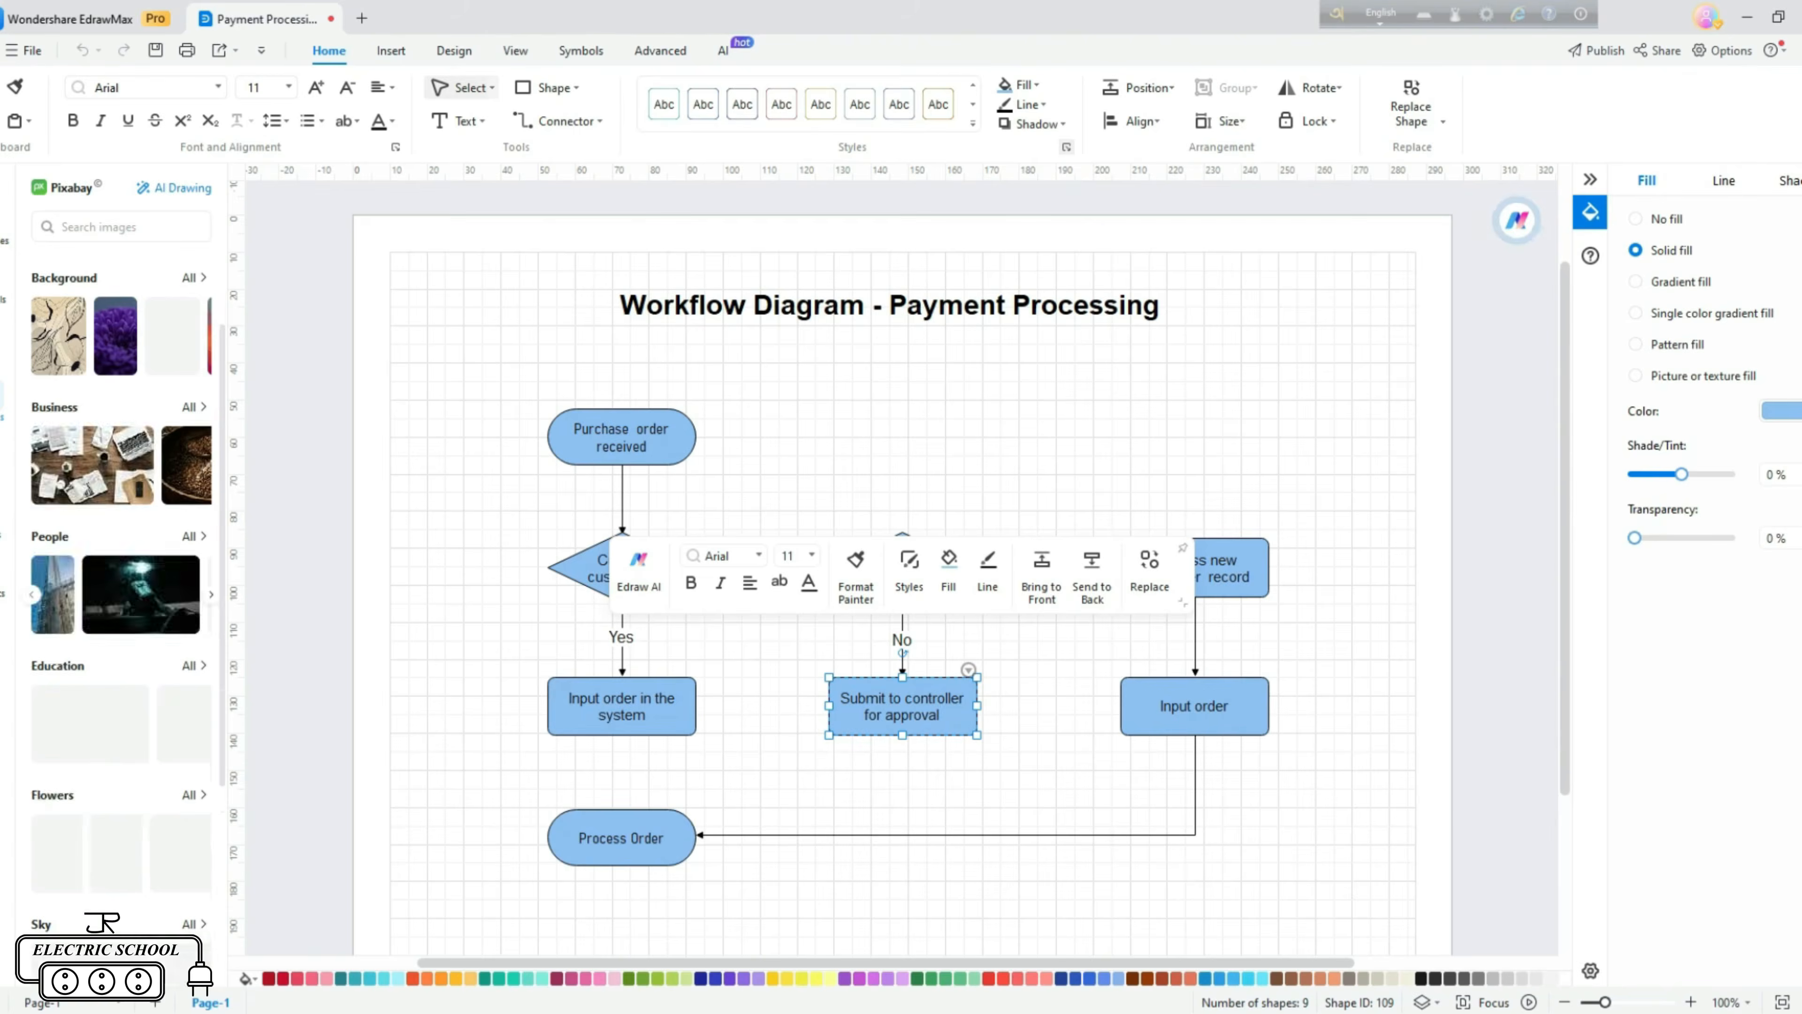
pyautogui.scroll(-3, 121, 568)
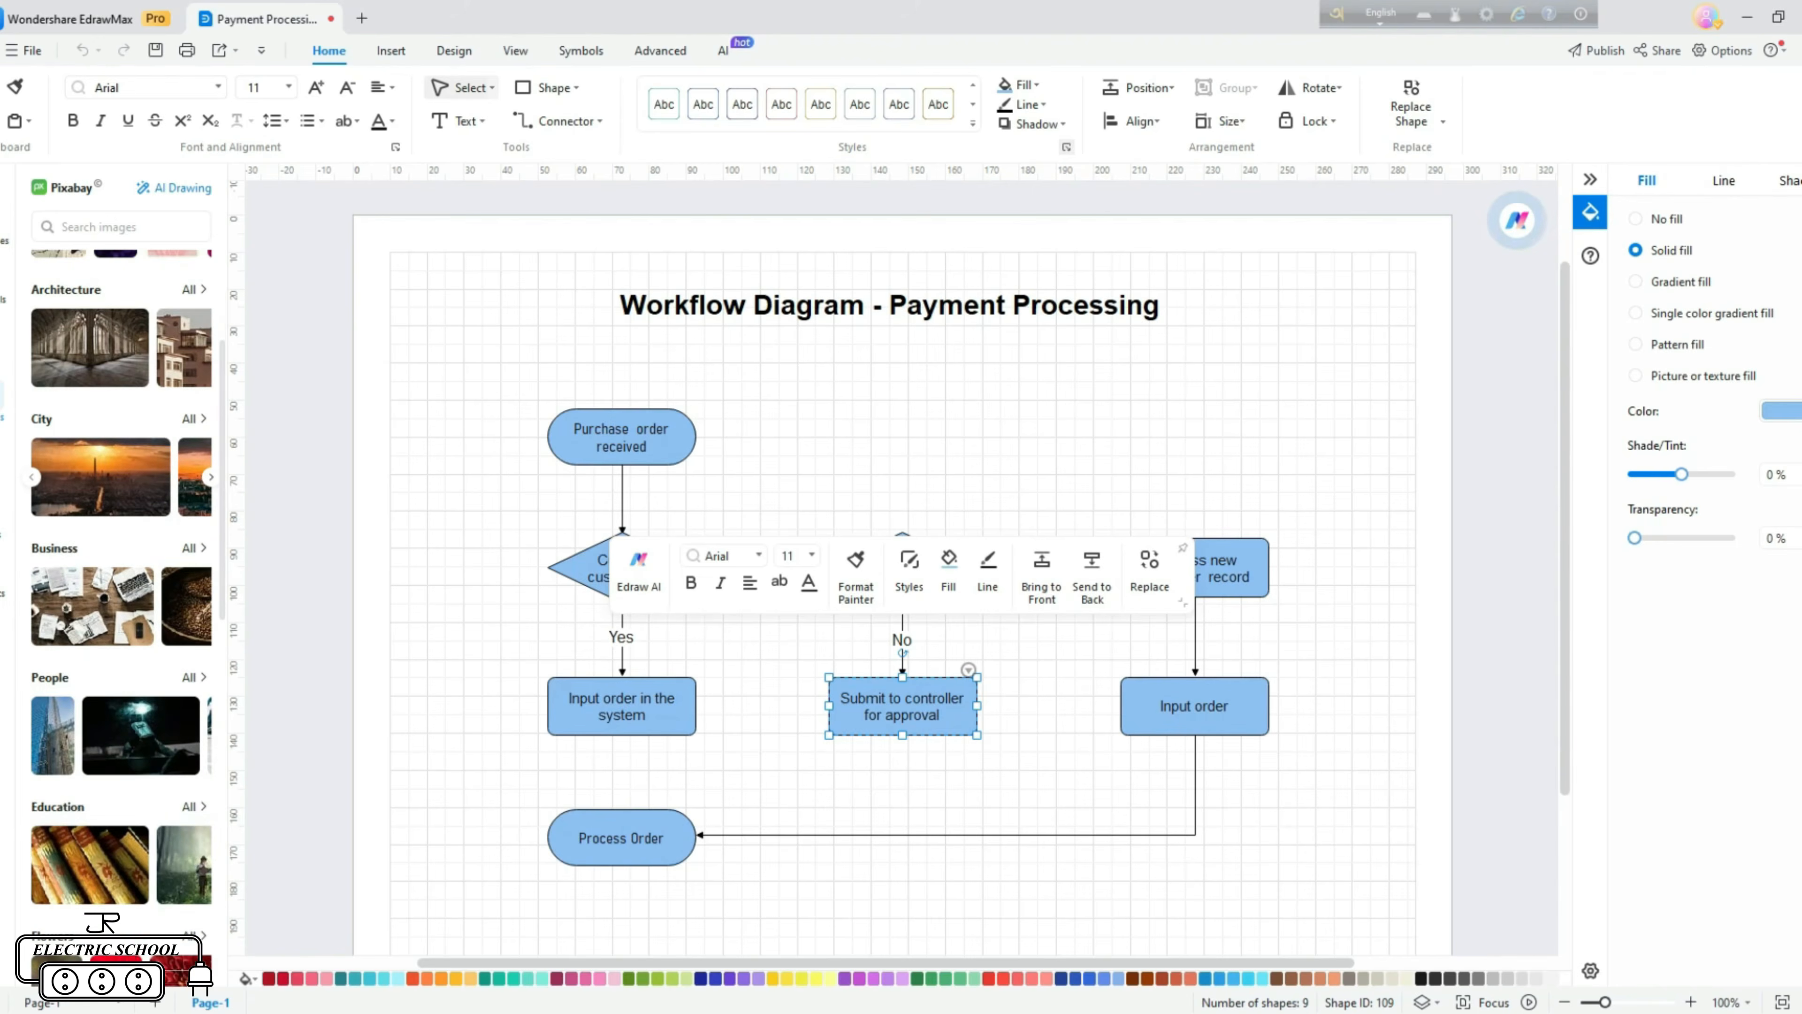
pyautogui.scroll(3, 121, 526)
pyautogui.click(2, 344)
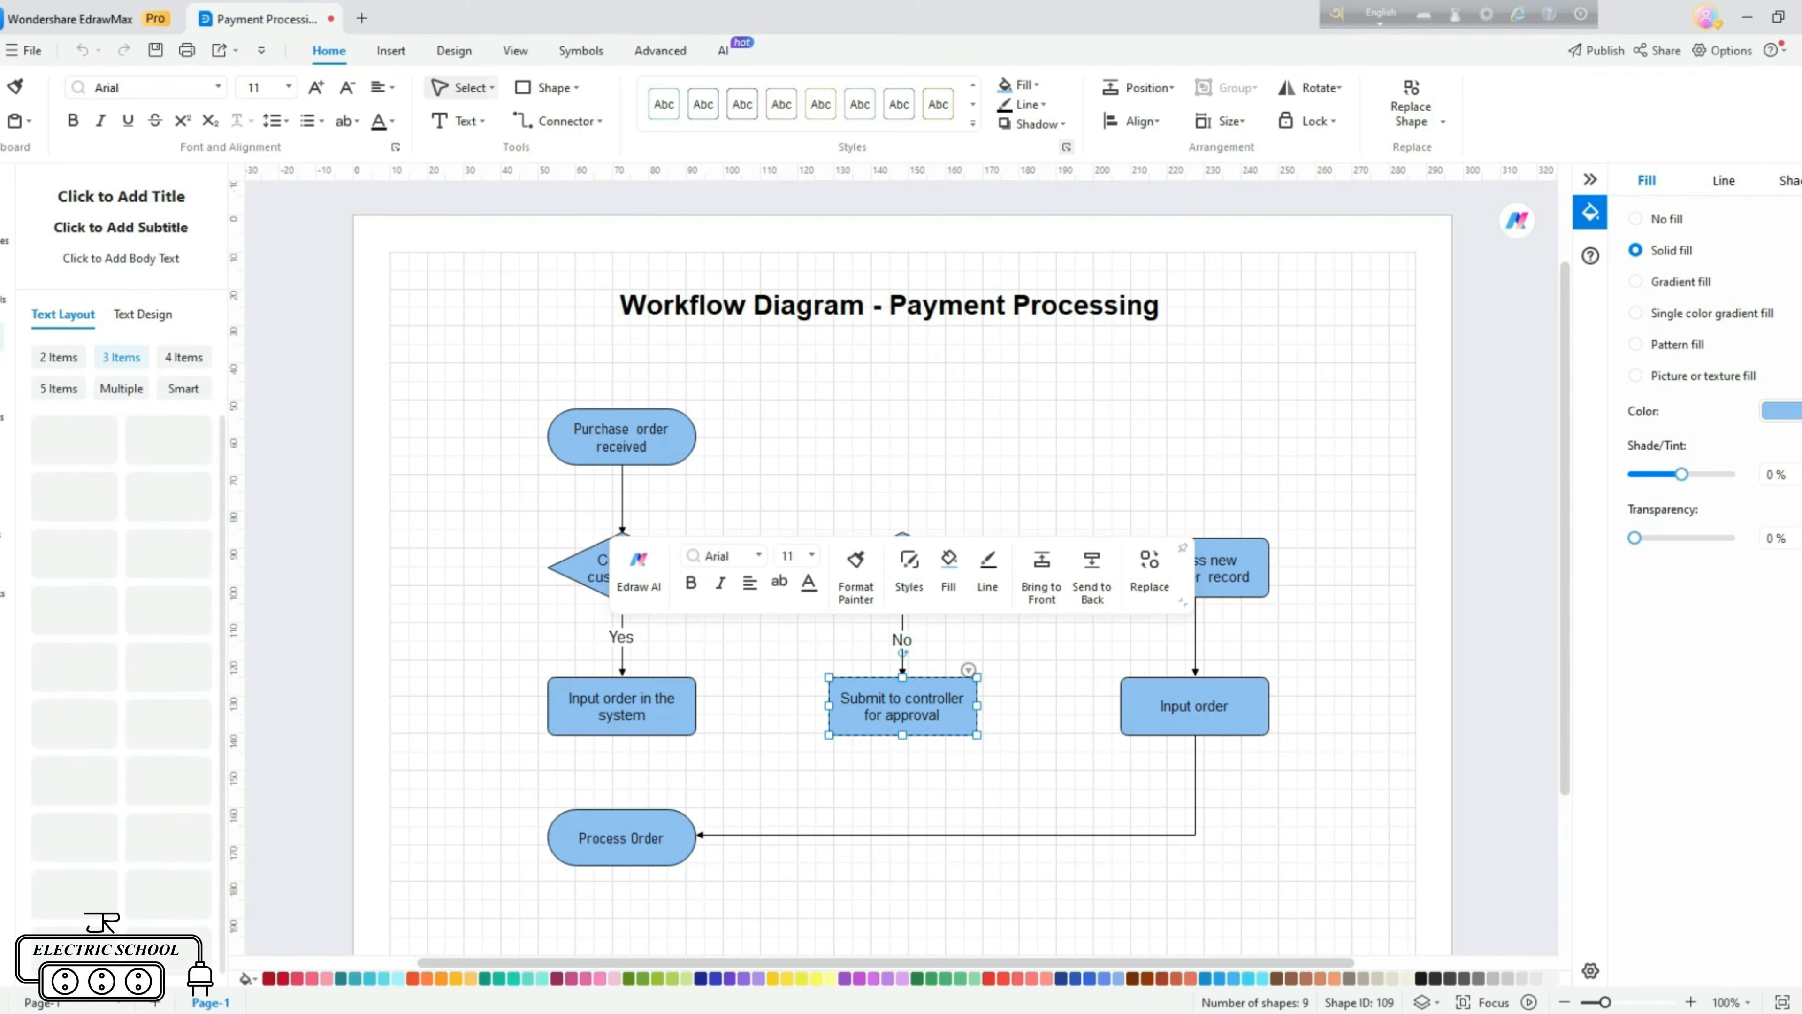
pyautogui.click(2, 284)
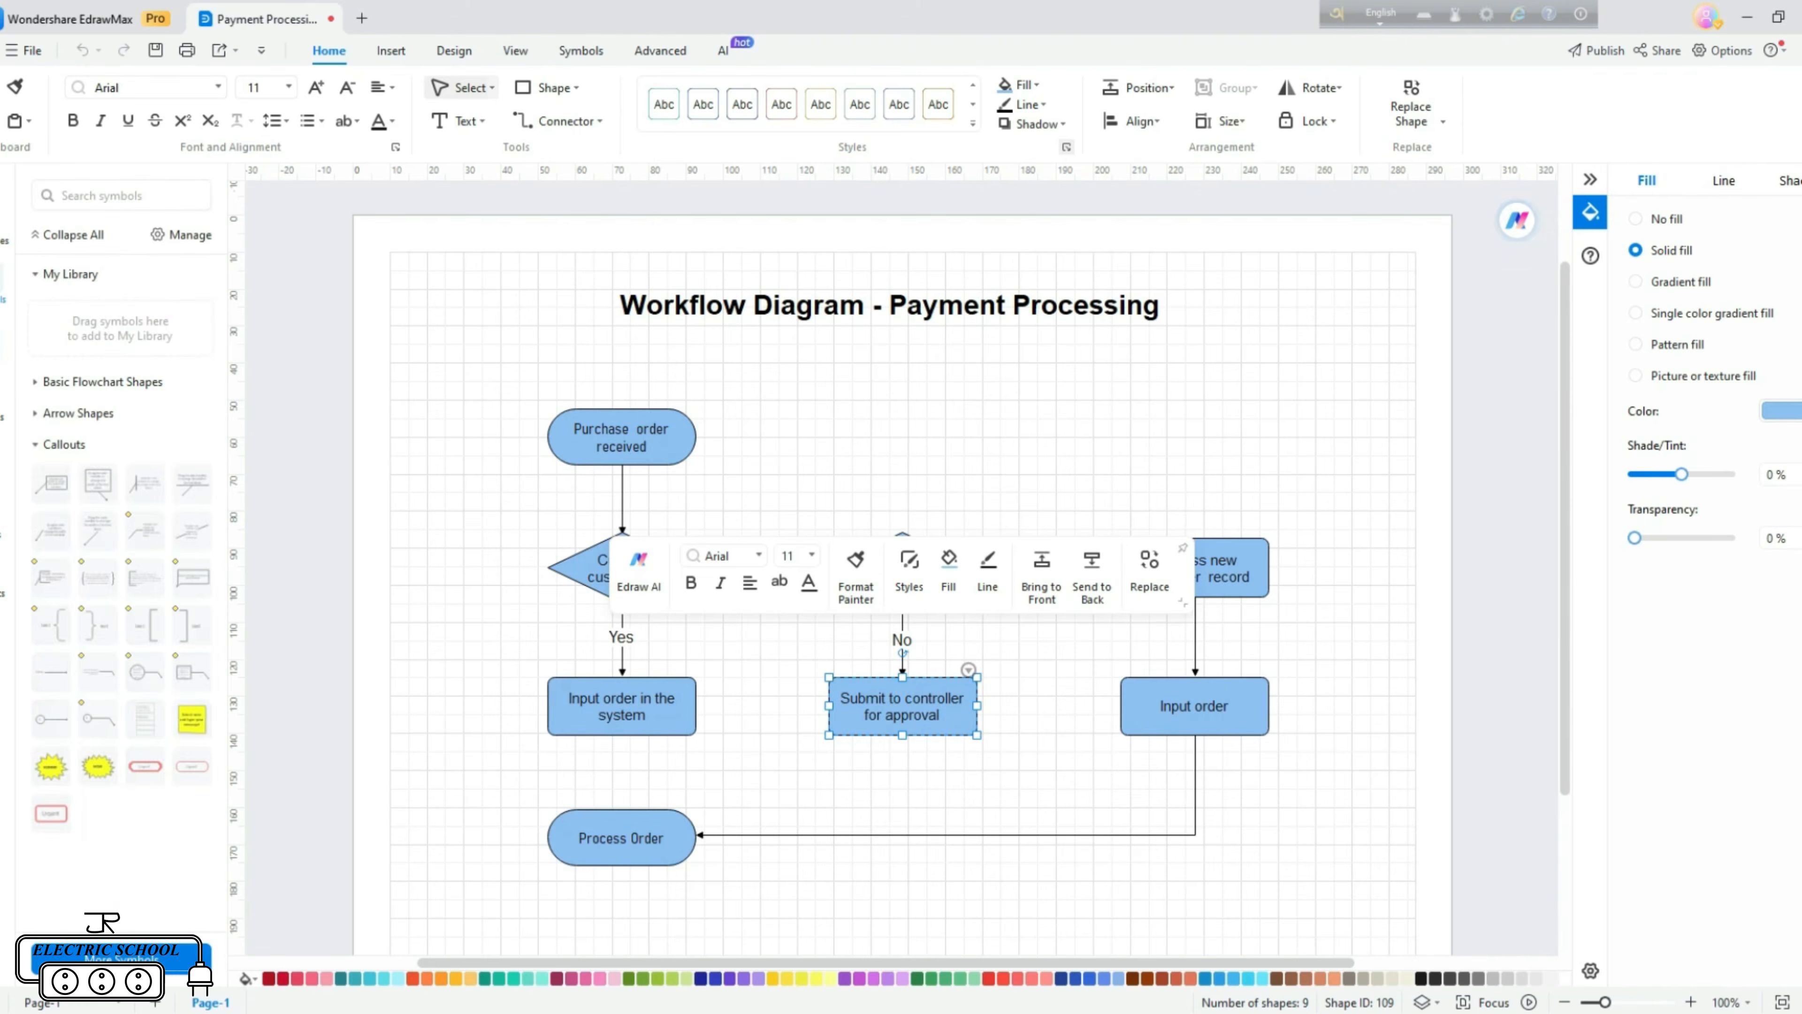
pyautogui.click(2, 226)
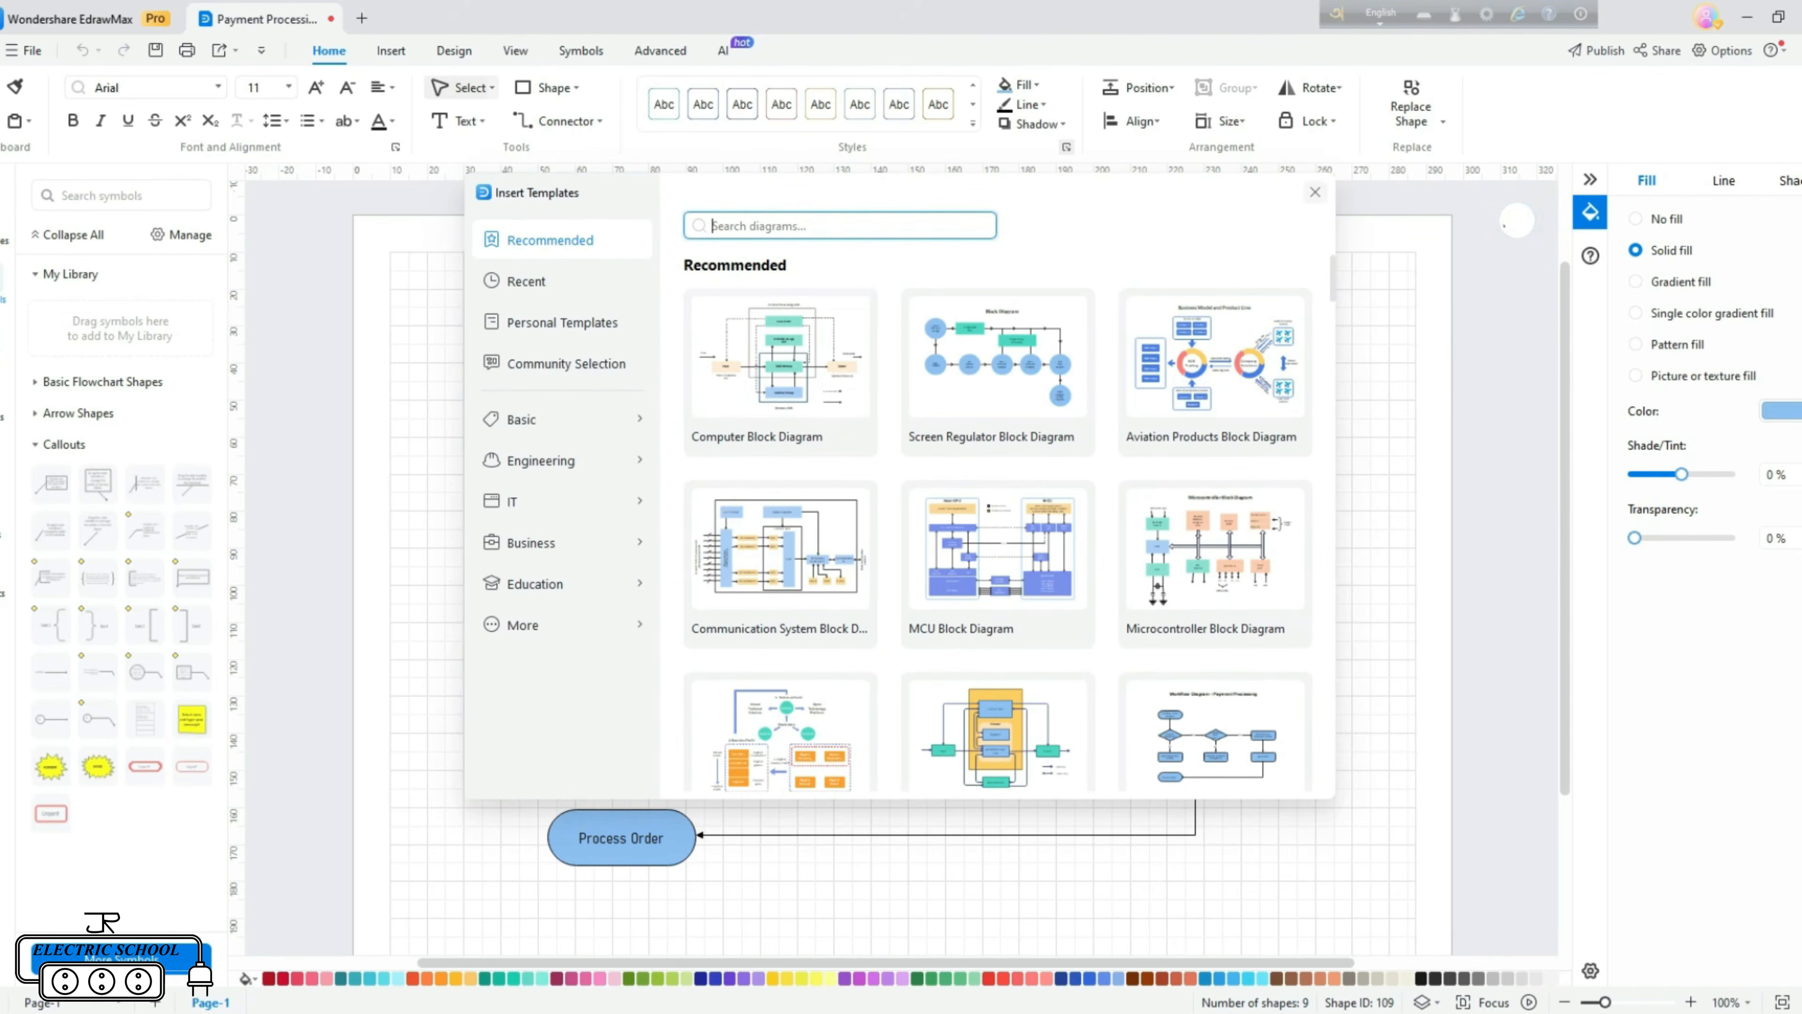
pyautogui.click(1314, 191)
pyautogui.click(1050, 461)
pyautogui.scroll(-4, 902, 568)
pyautogui.scroll(2, 901, 568)
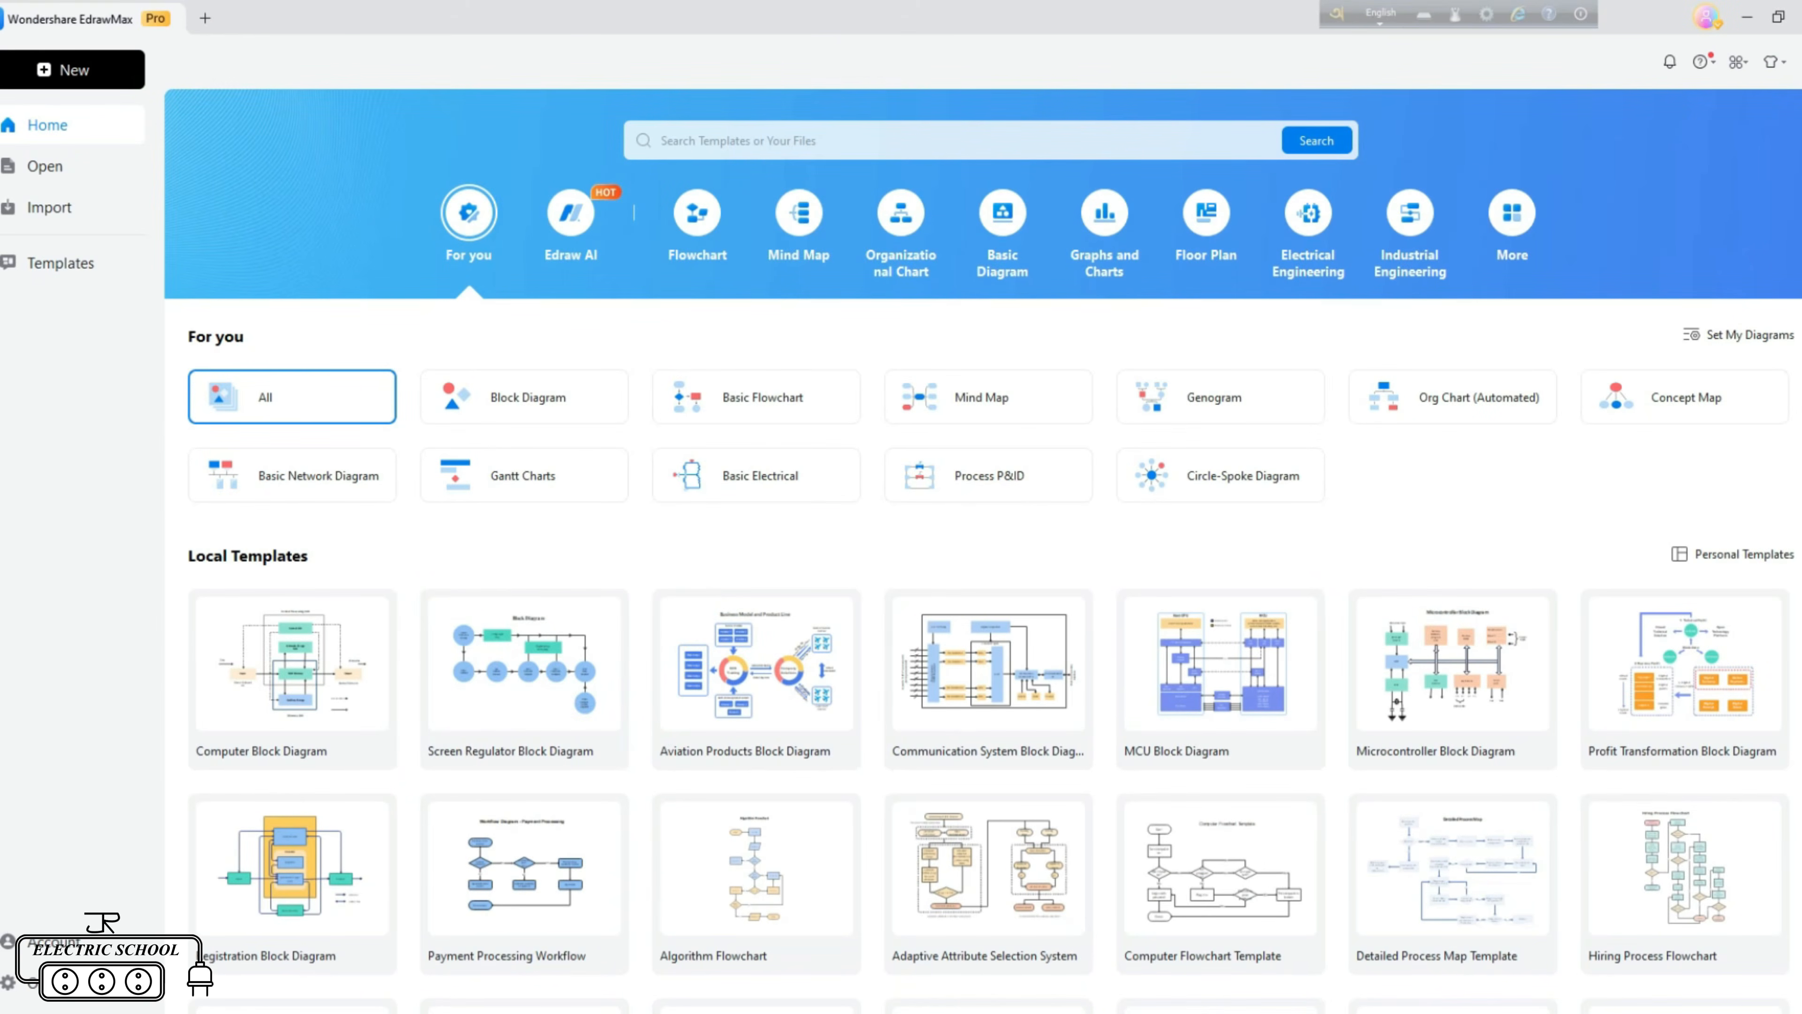
# - Start a new AI Flowchart drawing from the Edraw AI diagramming tools
pyautogui.scroll(-3, 982, 550)
pyautogui.scroll(3, 982, 551)
pyautogui.click(570, 212)
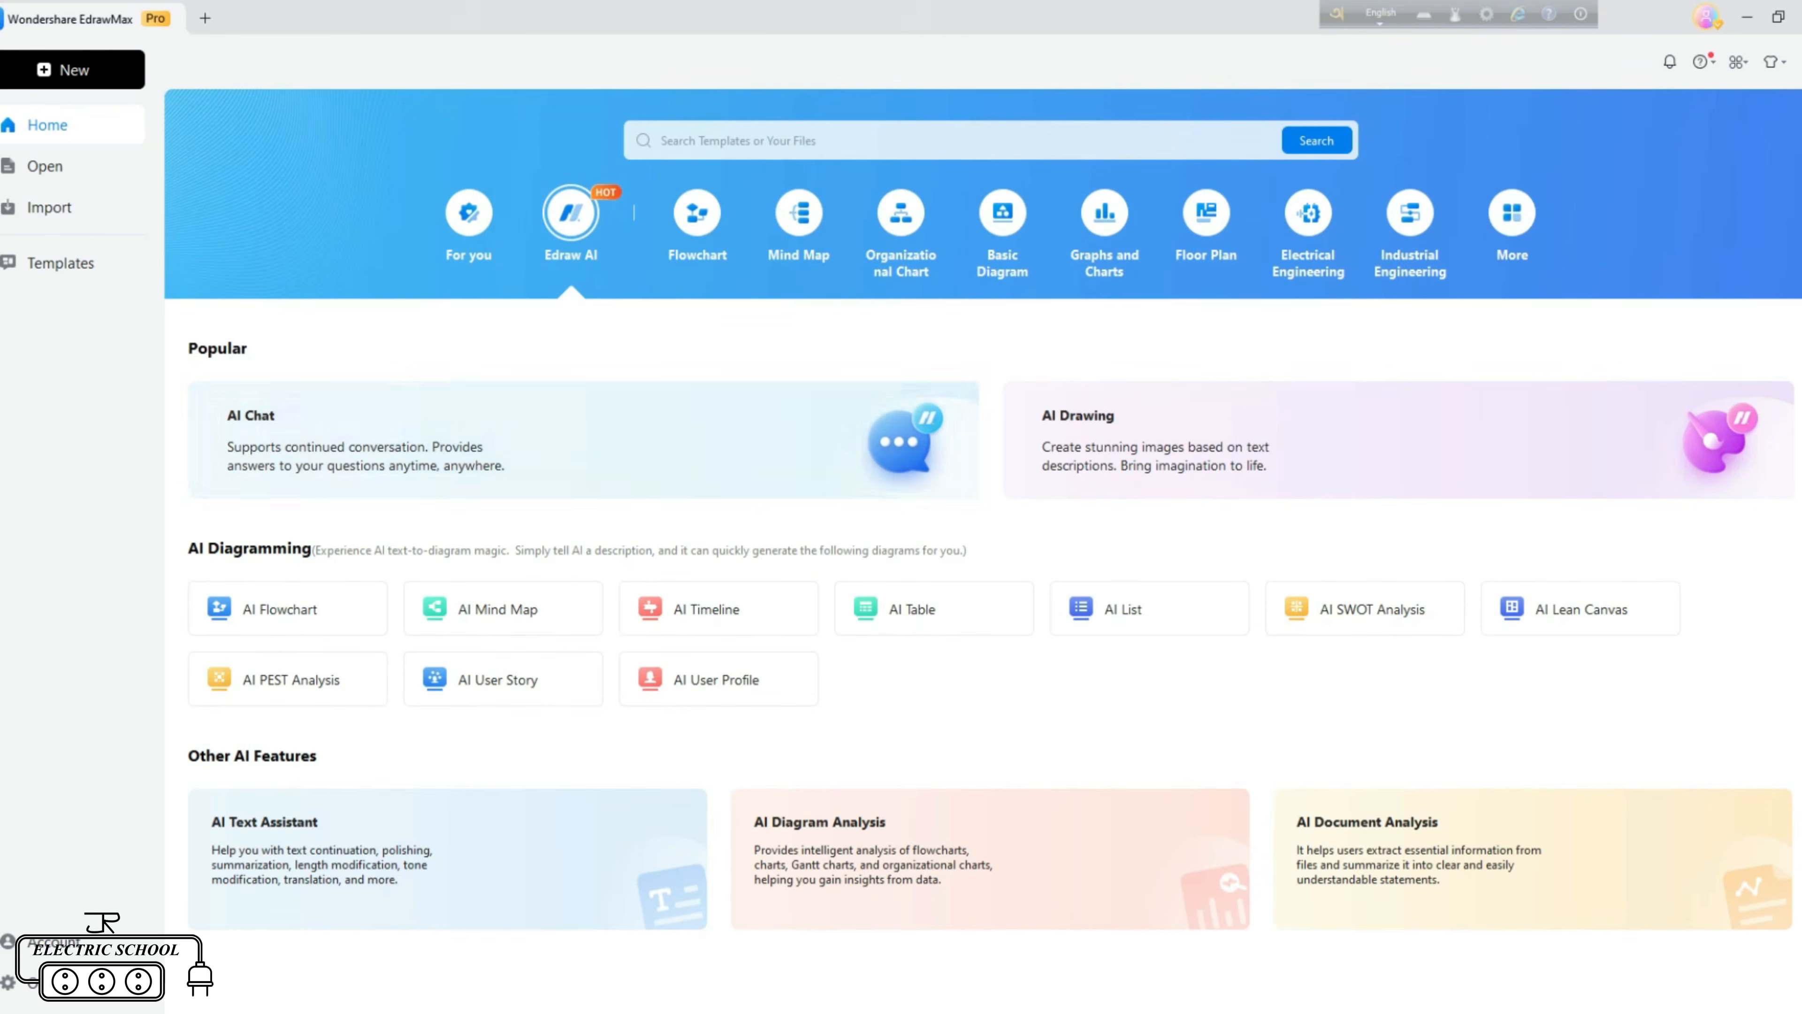
pyautogui.click(287, 609)
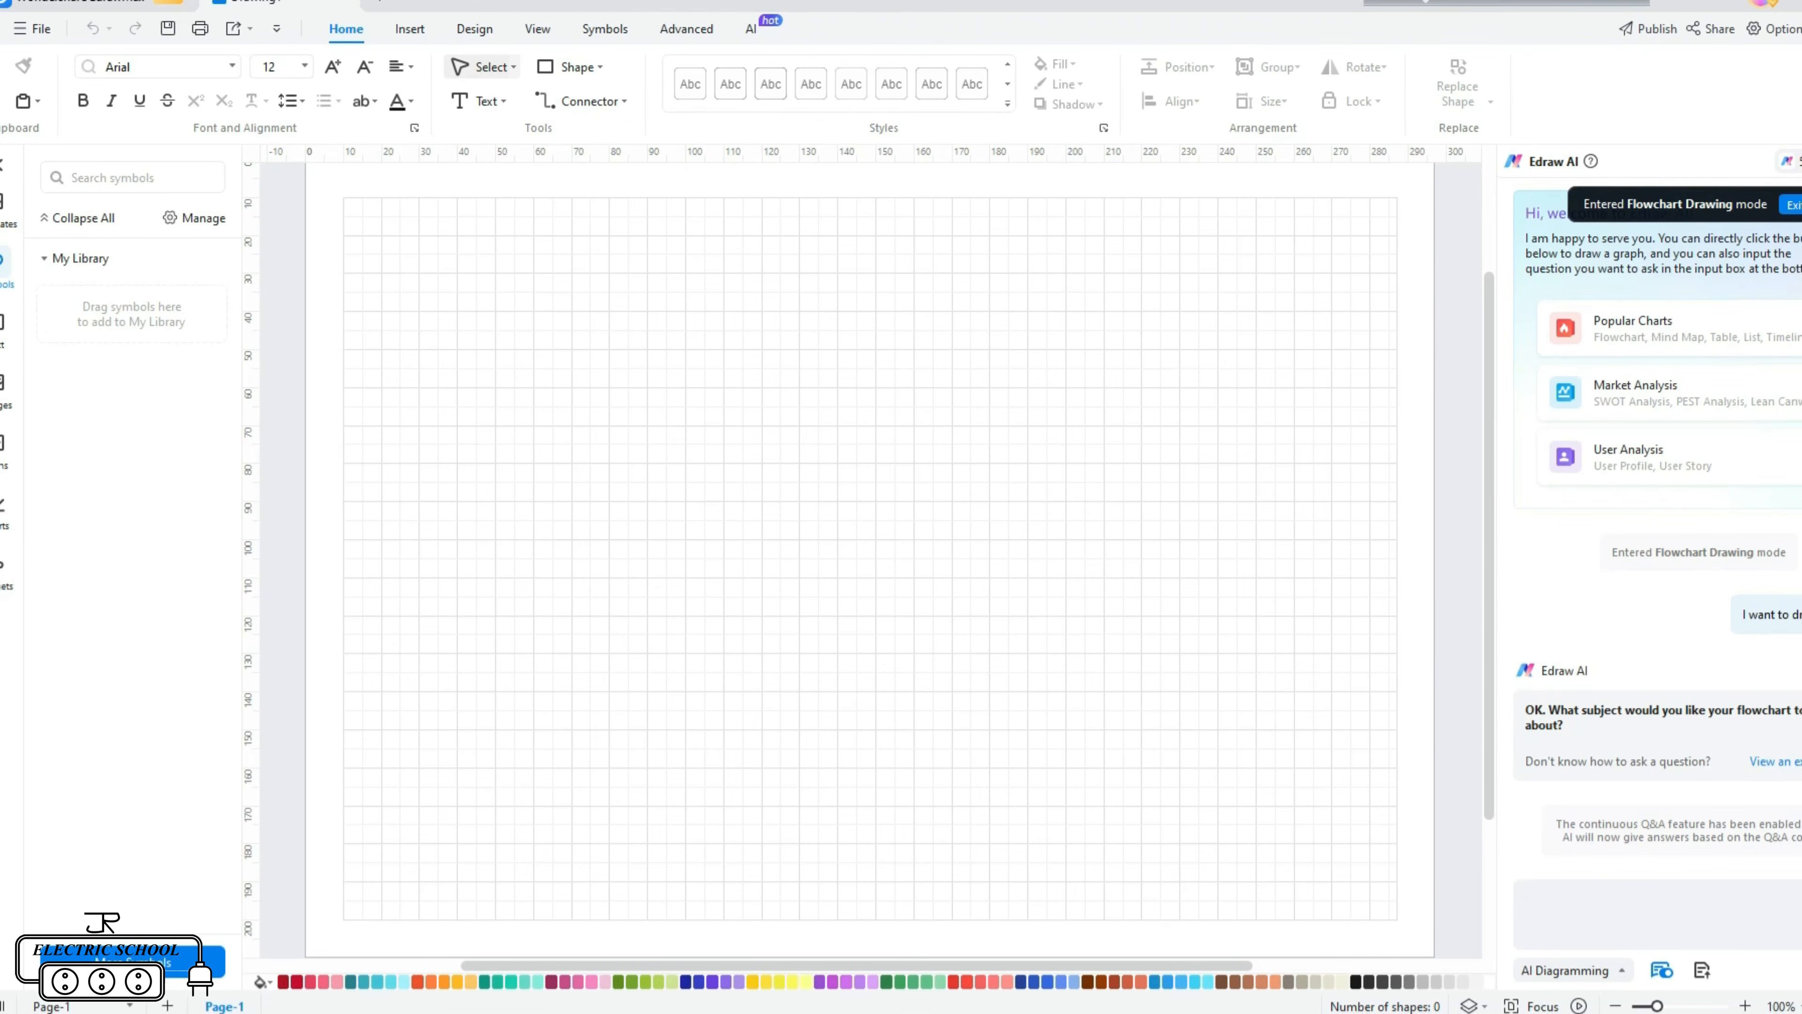
# - Generate a business proposal flowchart by AI prompt with introduction, literature review, business objectives, data collection, data analysis, expected results and confusion sections
pyautogui.hotkey('ctrl', 'v')
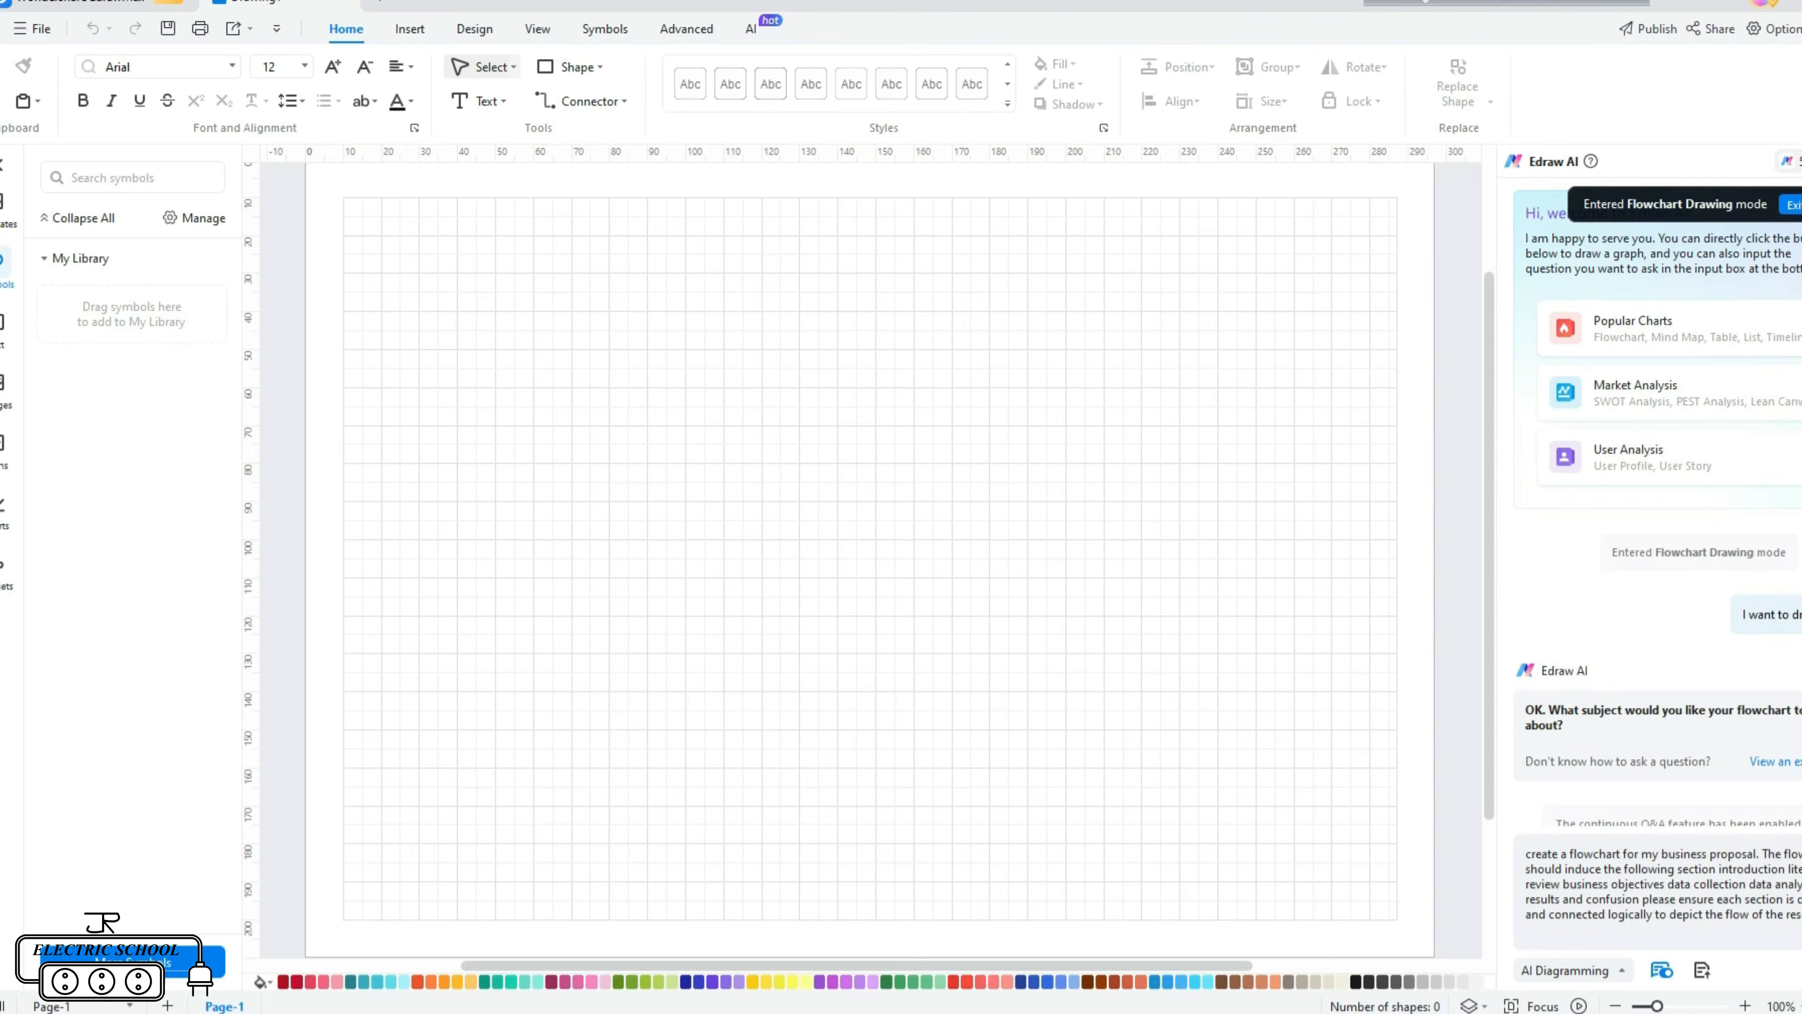
pyautogui.moveTo(1571, 854); pyautogui.dragTo(1795, 898)
pyautogui.click(1762, 884)
pyautogui.press('Return')
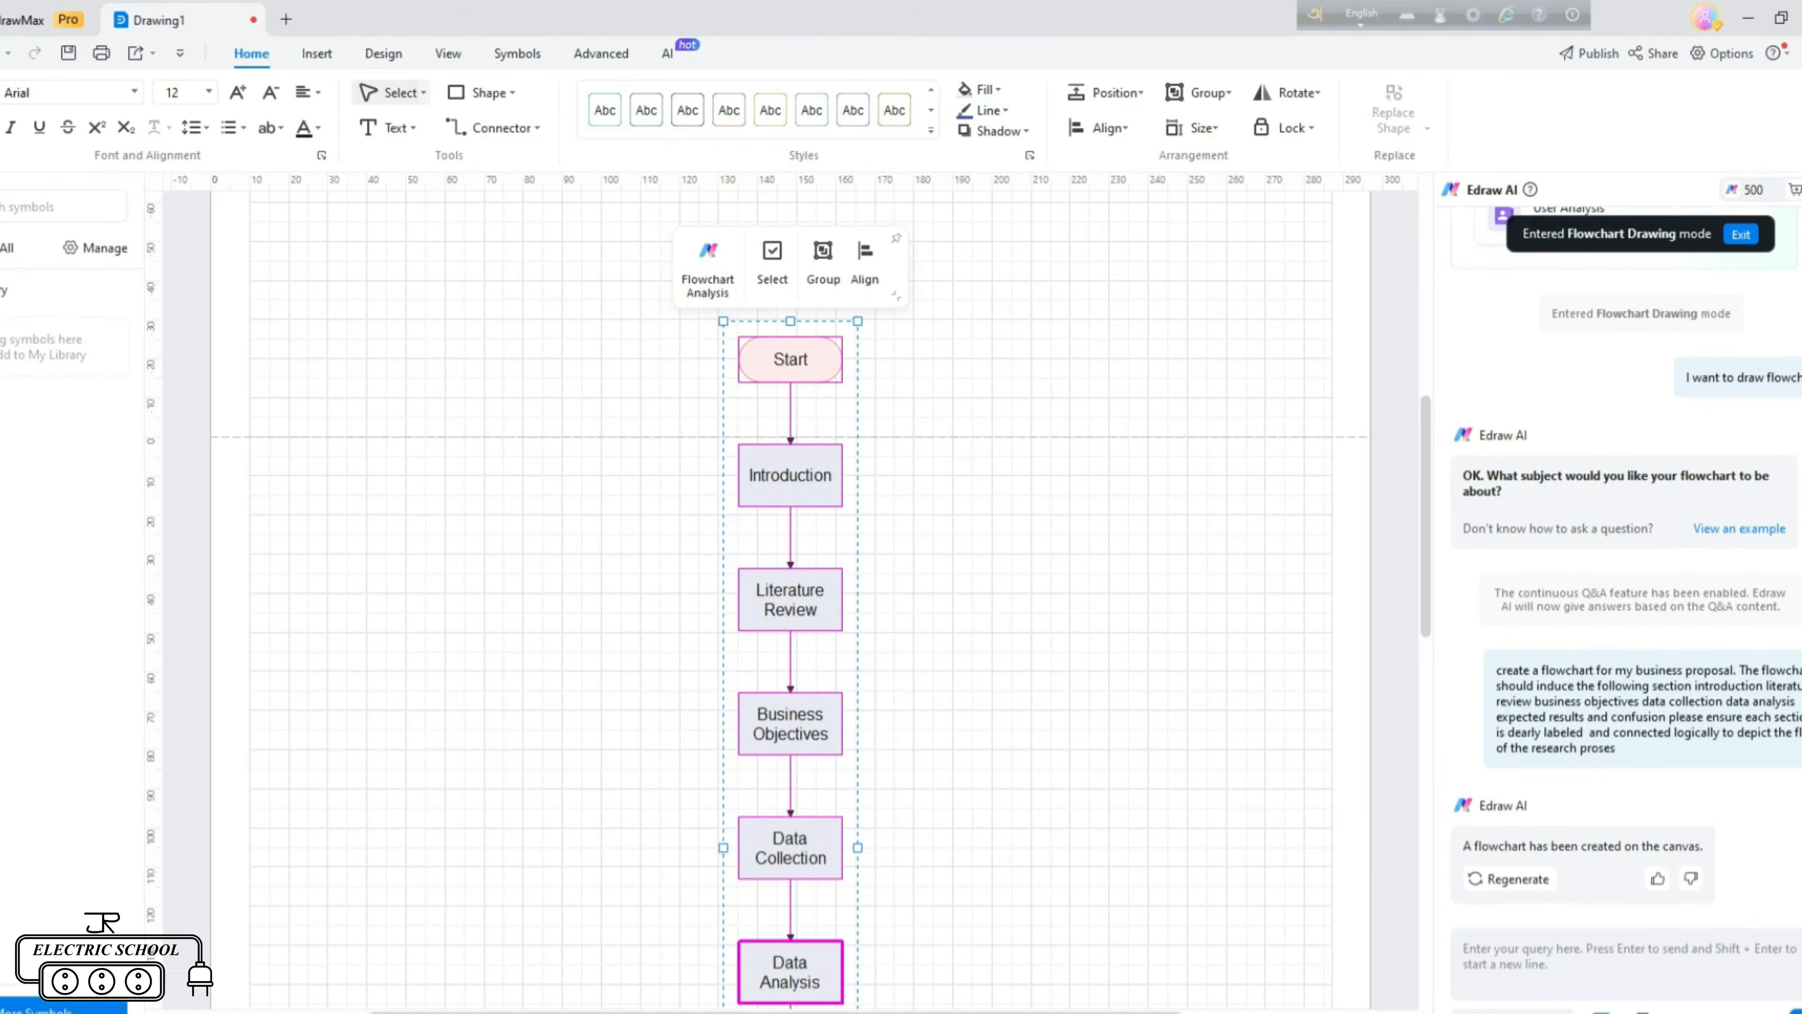
# - Check that the Start and Introduction texts are editable and review the generated flowchart down to its End shape
pyautogui.doubleClick(828, 376)
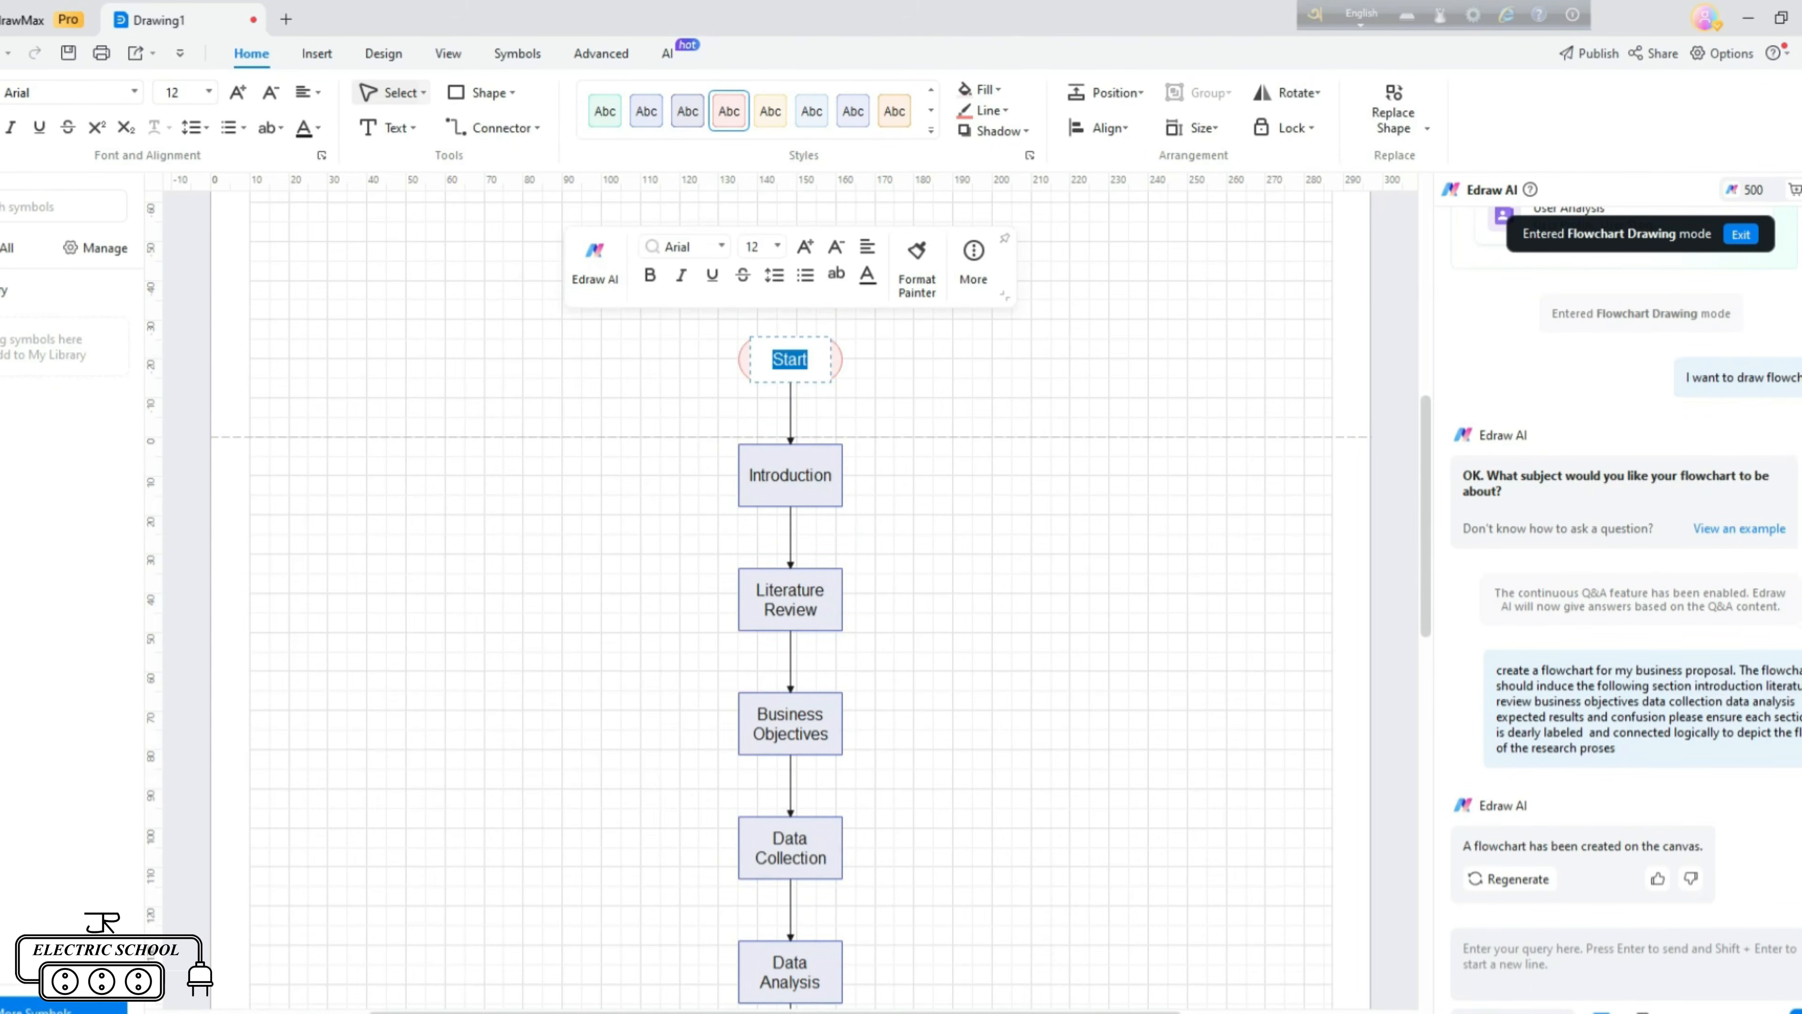
pyautogui.click(866, 415)
pyautogui.doubleClick(801, 477)
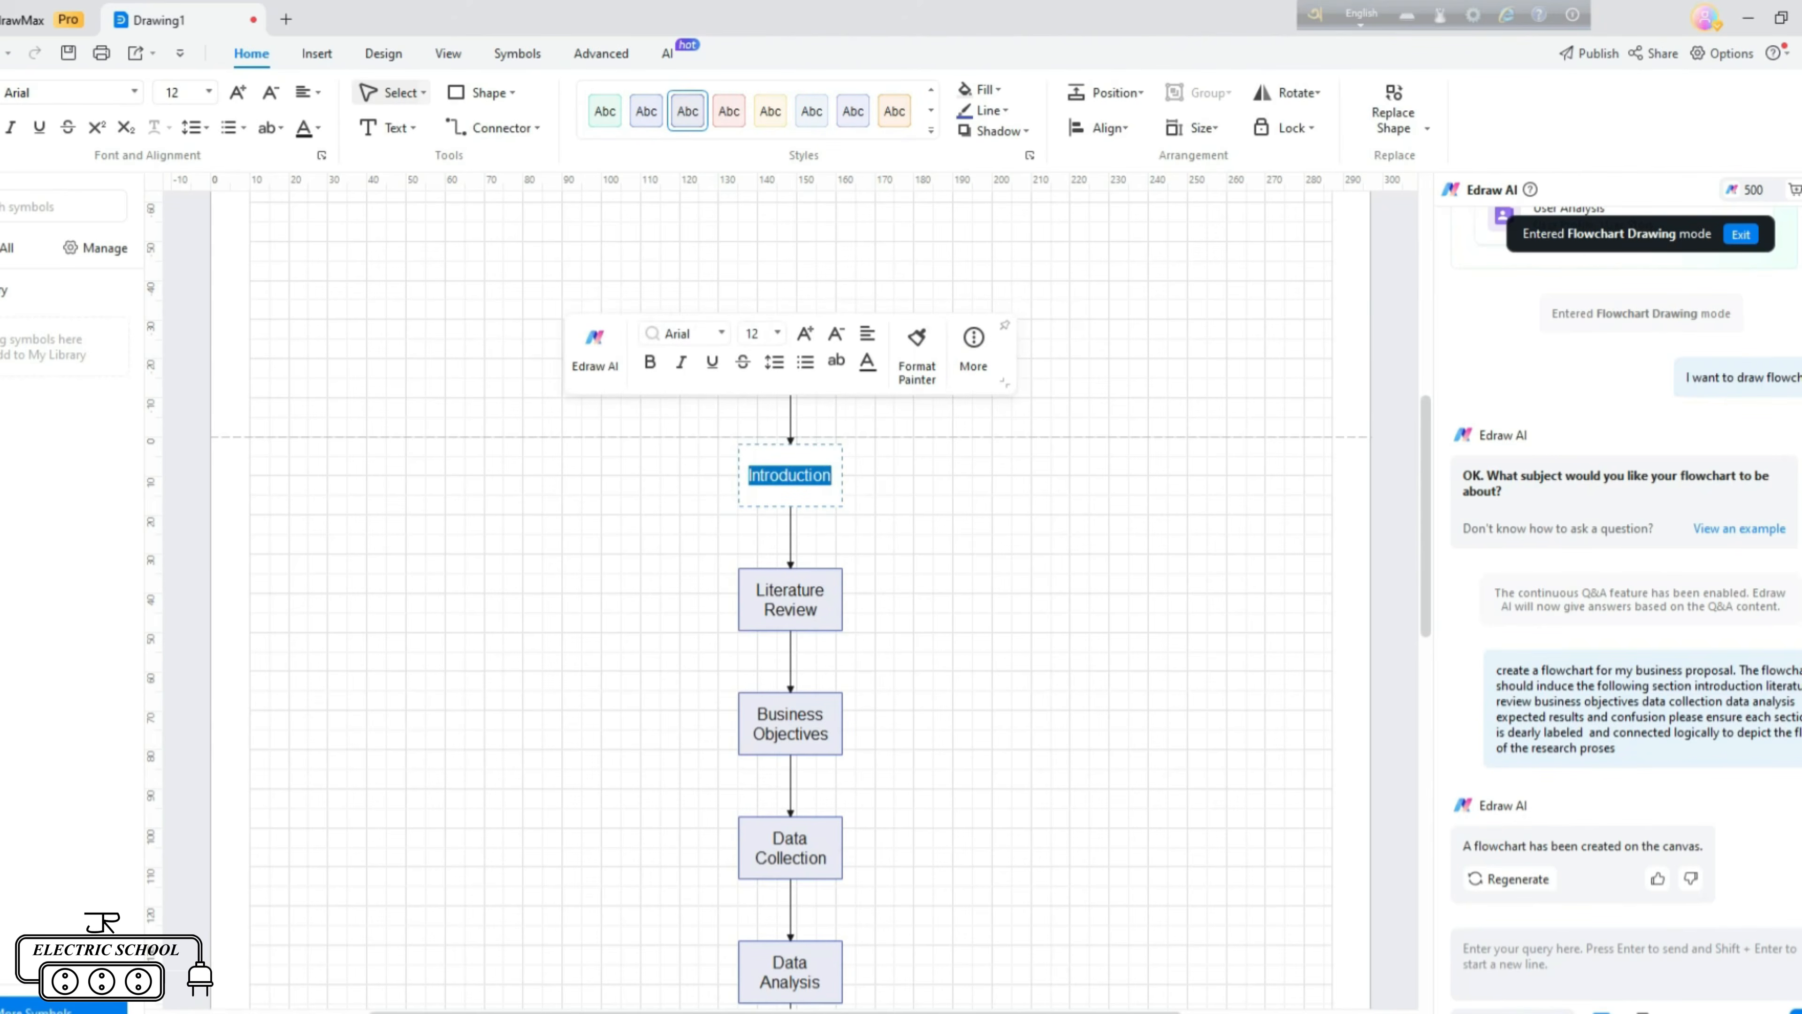
pyautogui.click(864, 525)
pyautogui.scroll(-8, 790, 639)
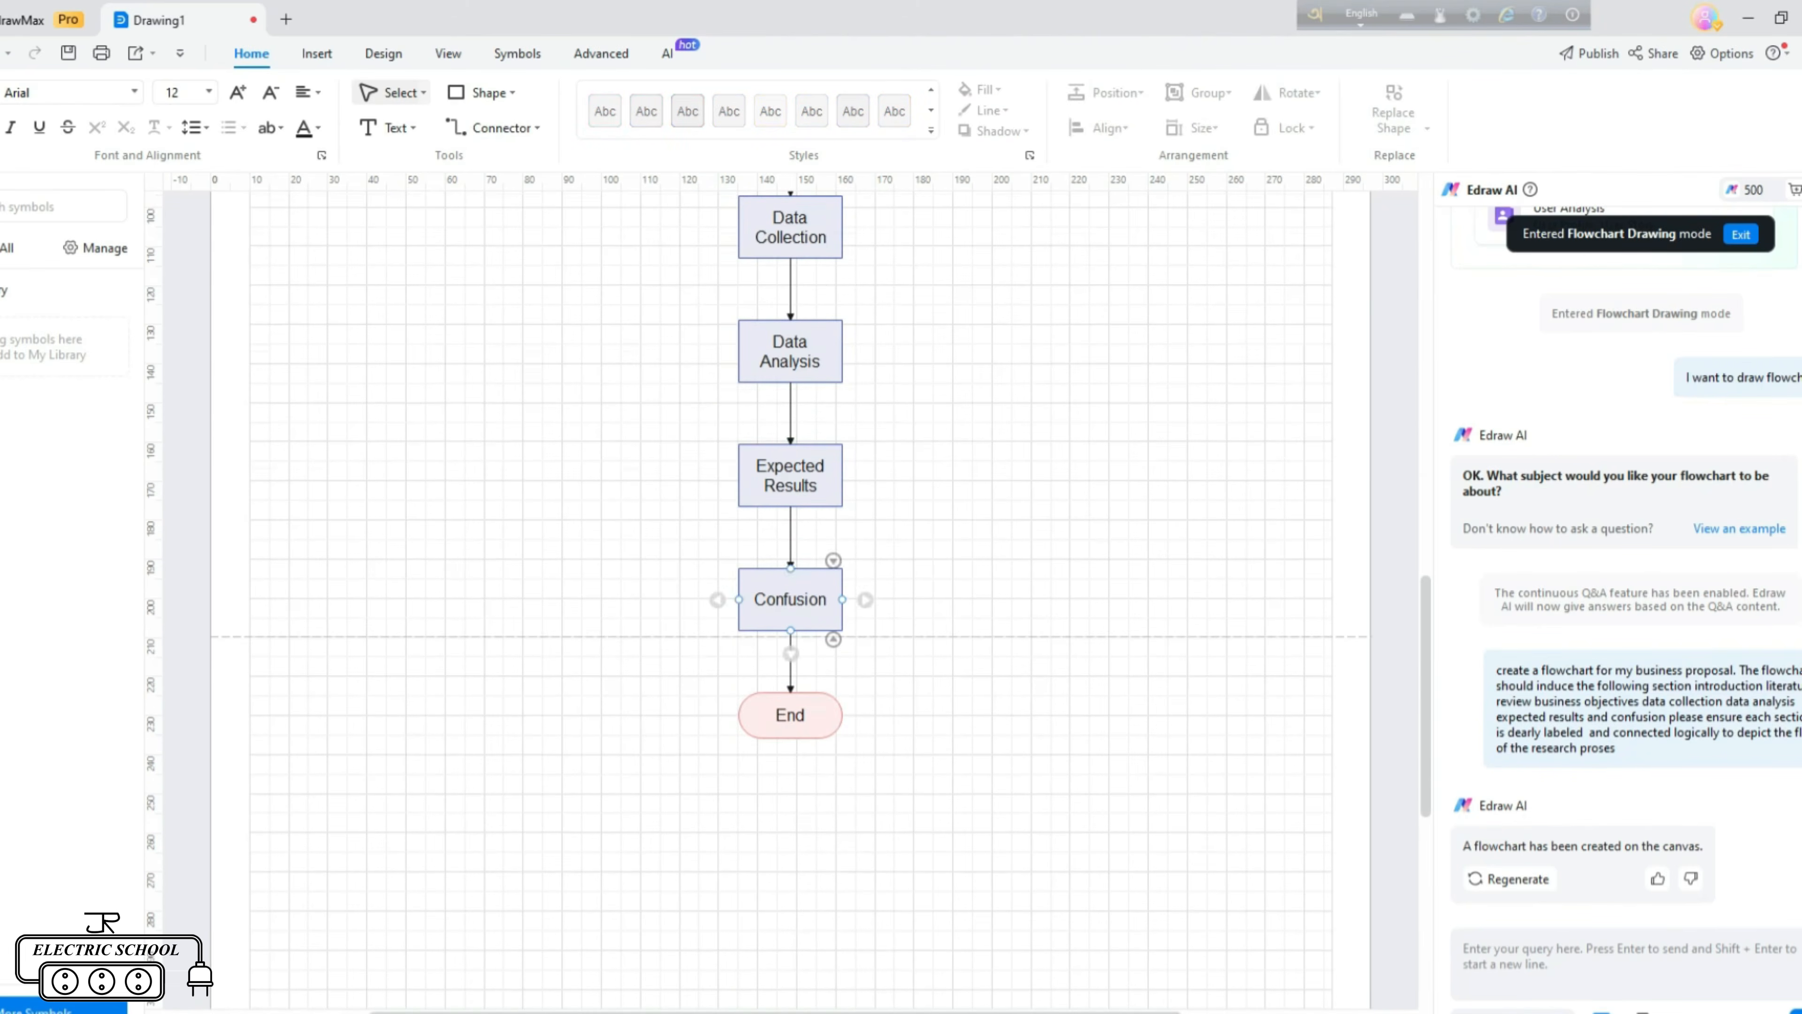
pyautogui.scroll(6, 790, 715)
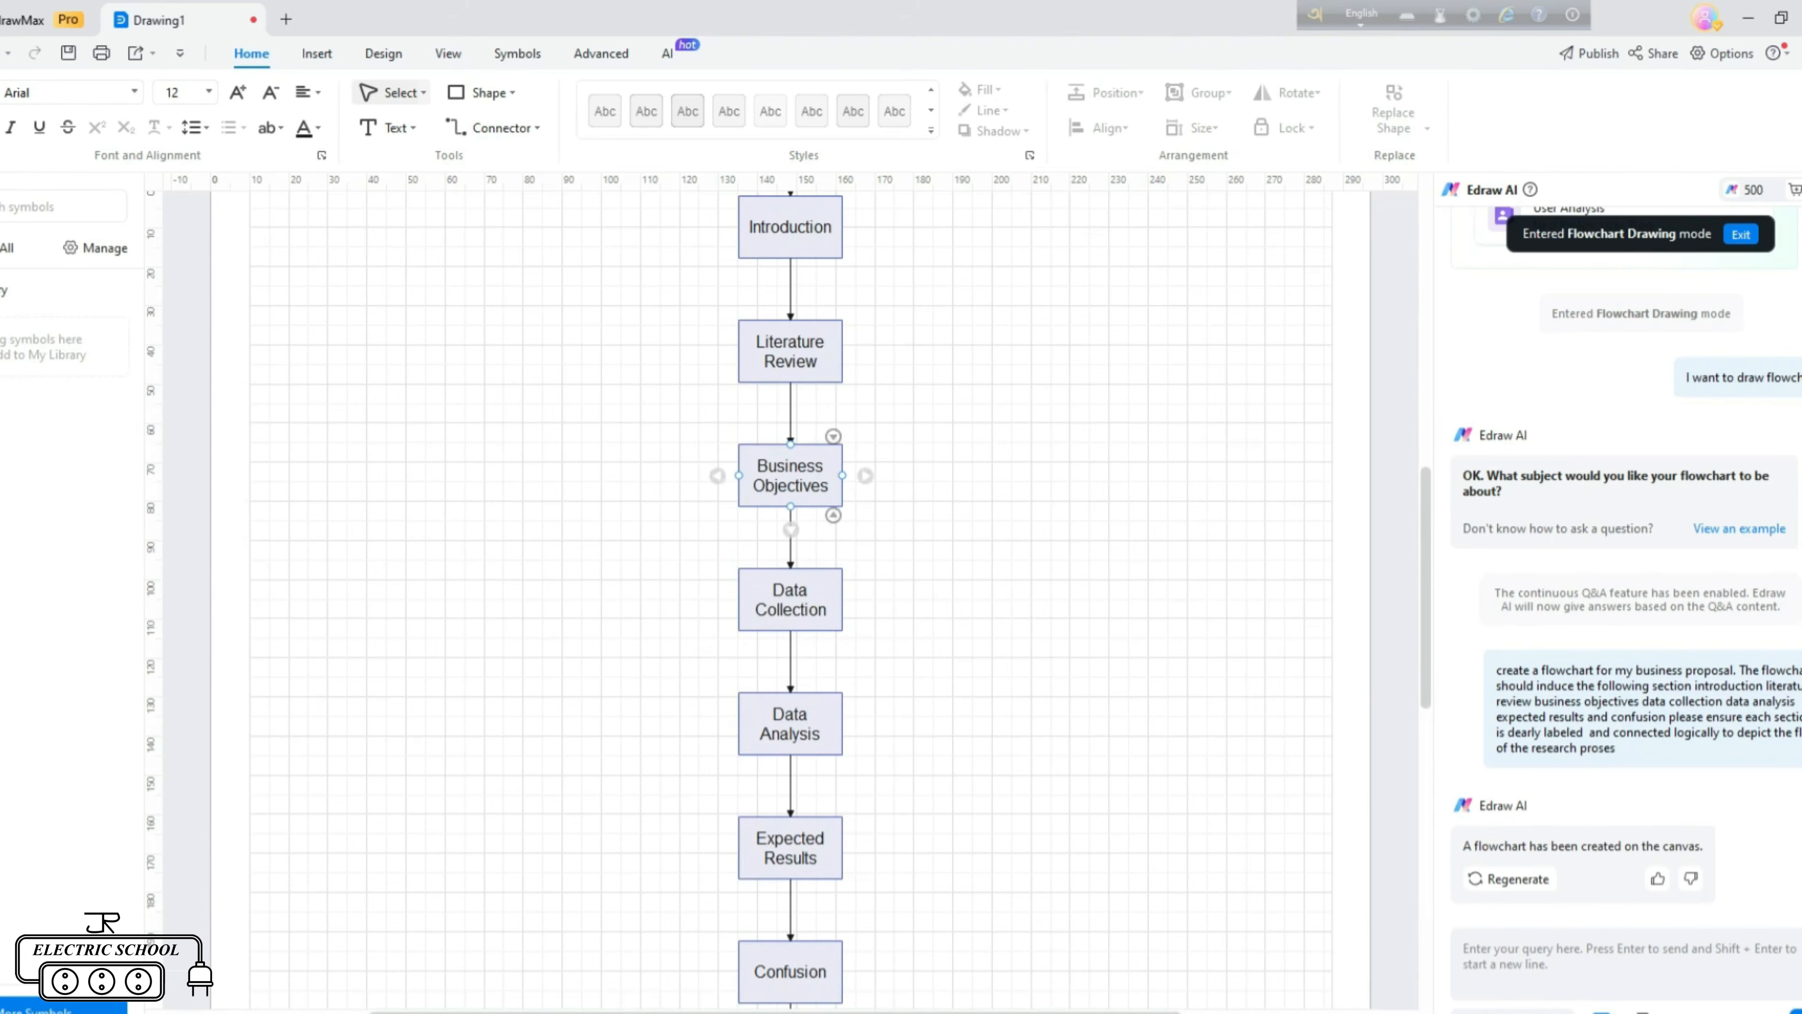
pyautogui.scroll(2, 790, 497)
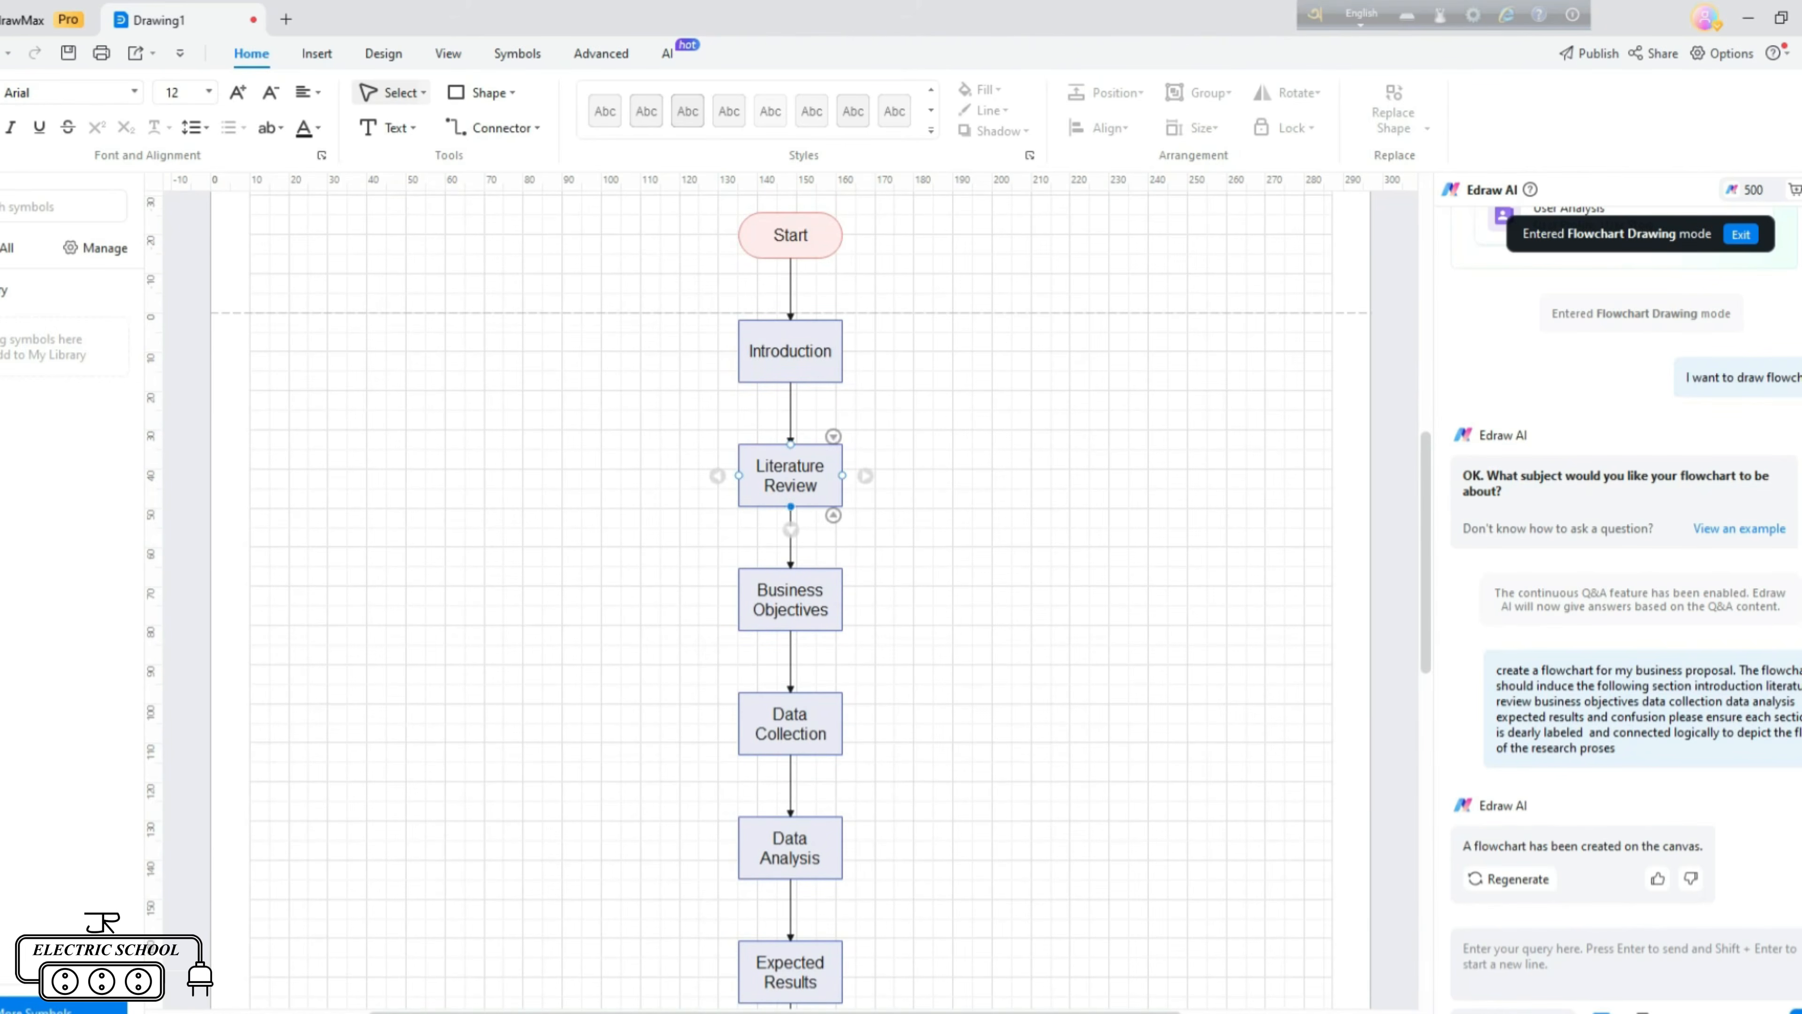
# - Fill the Literature Review shape with green, Business Objectives with blue and Data Collection with orange-red
pyautogui.click(790, 476)
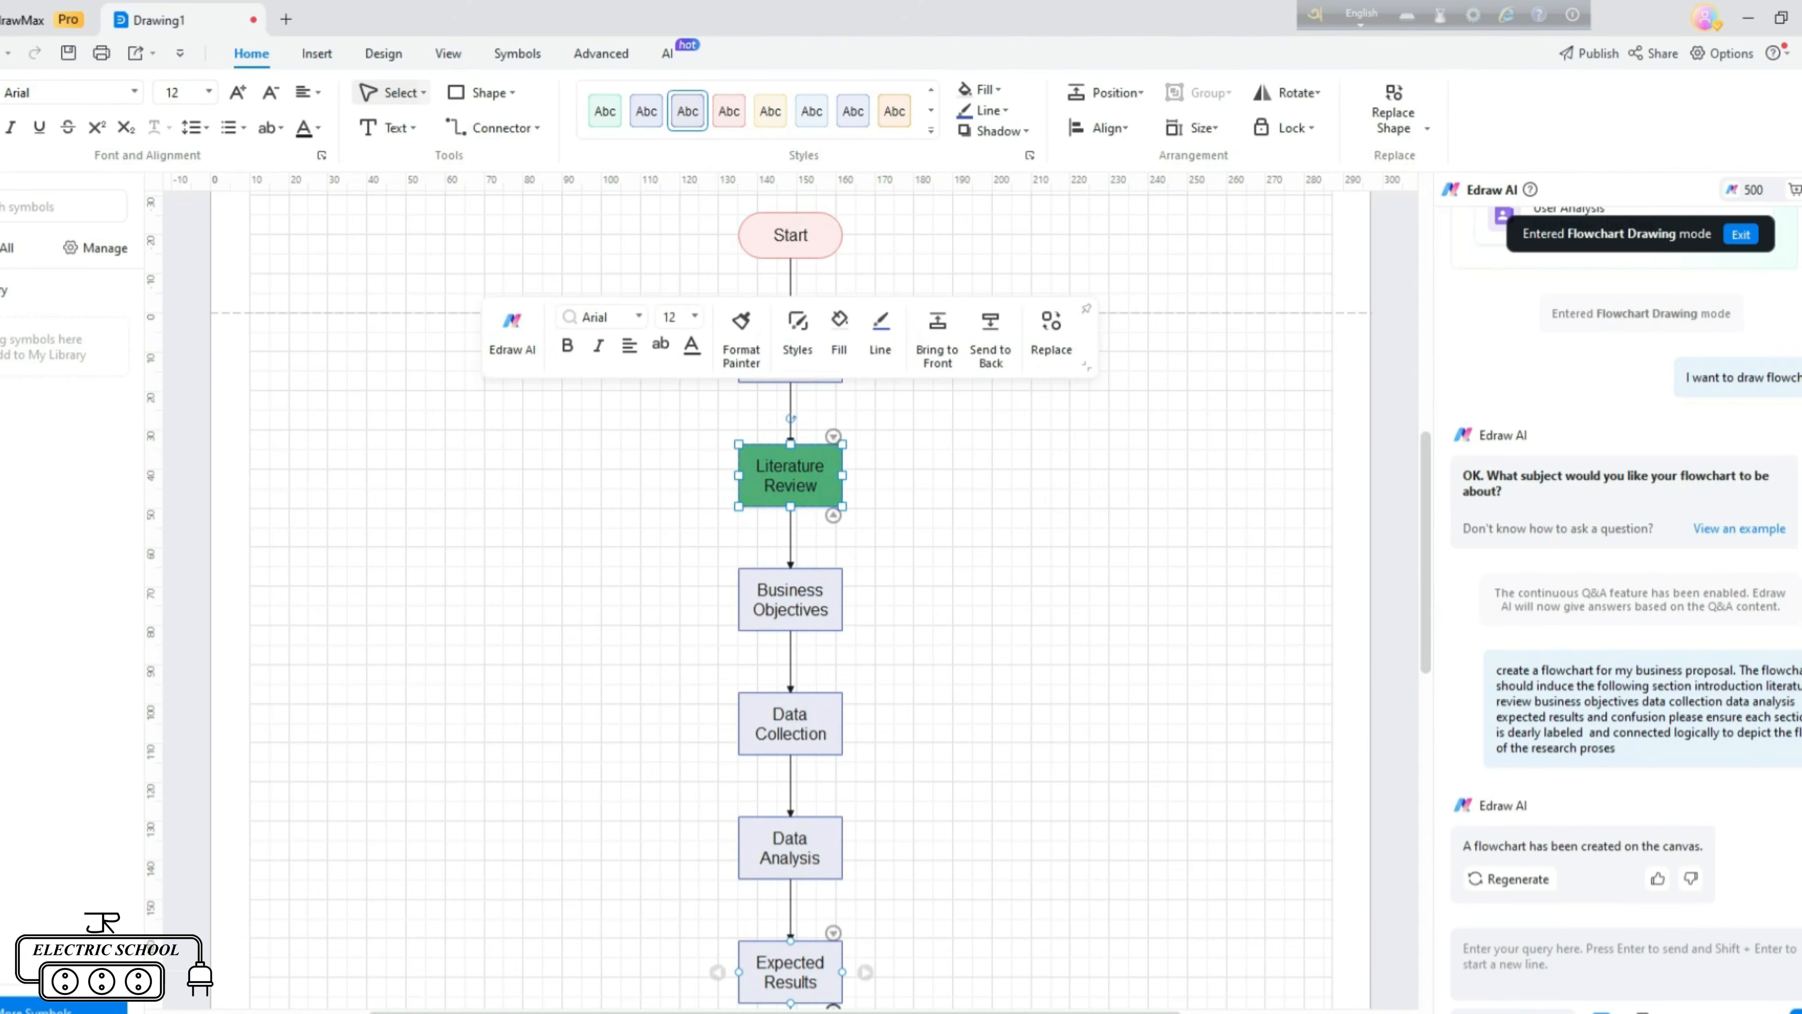
pyautogui.click(791, 600)
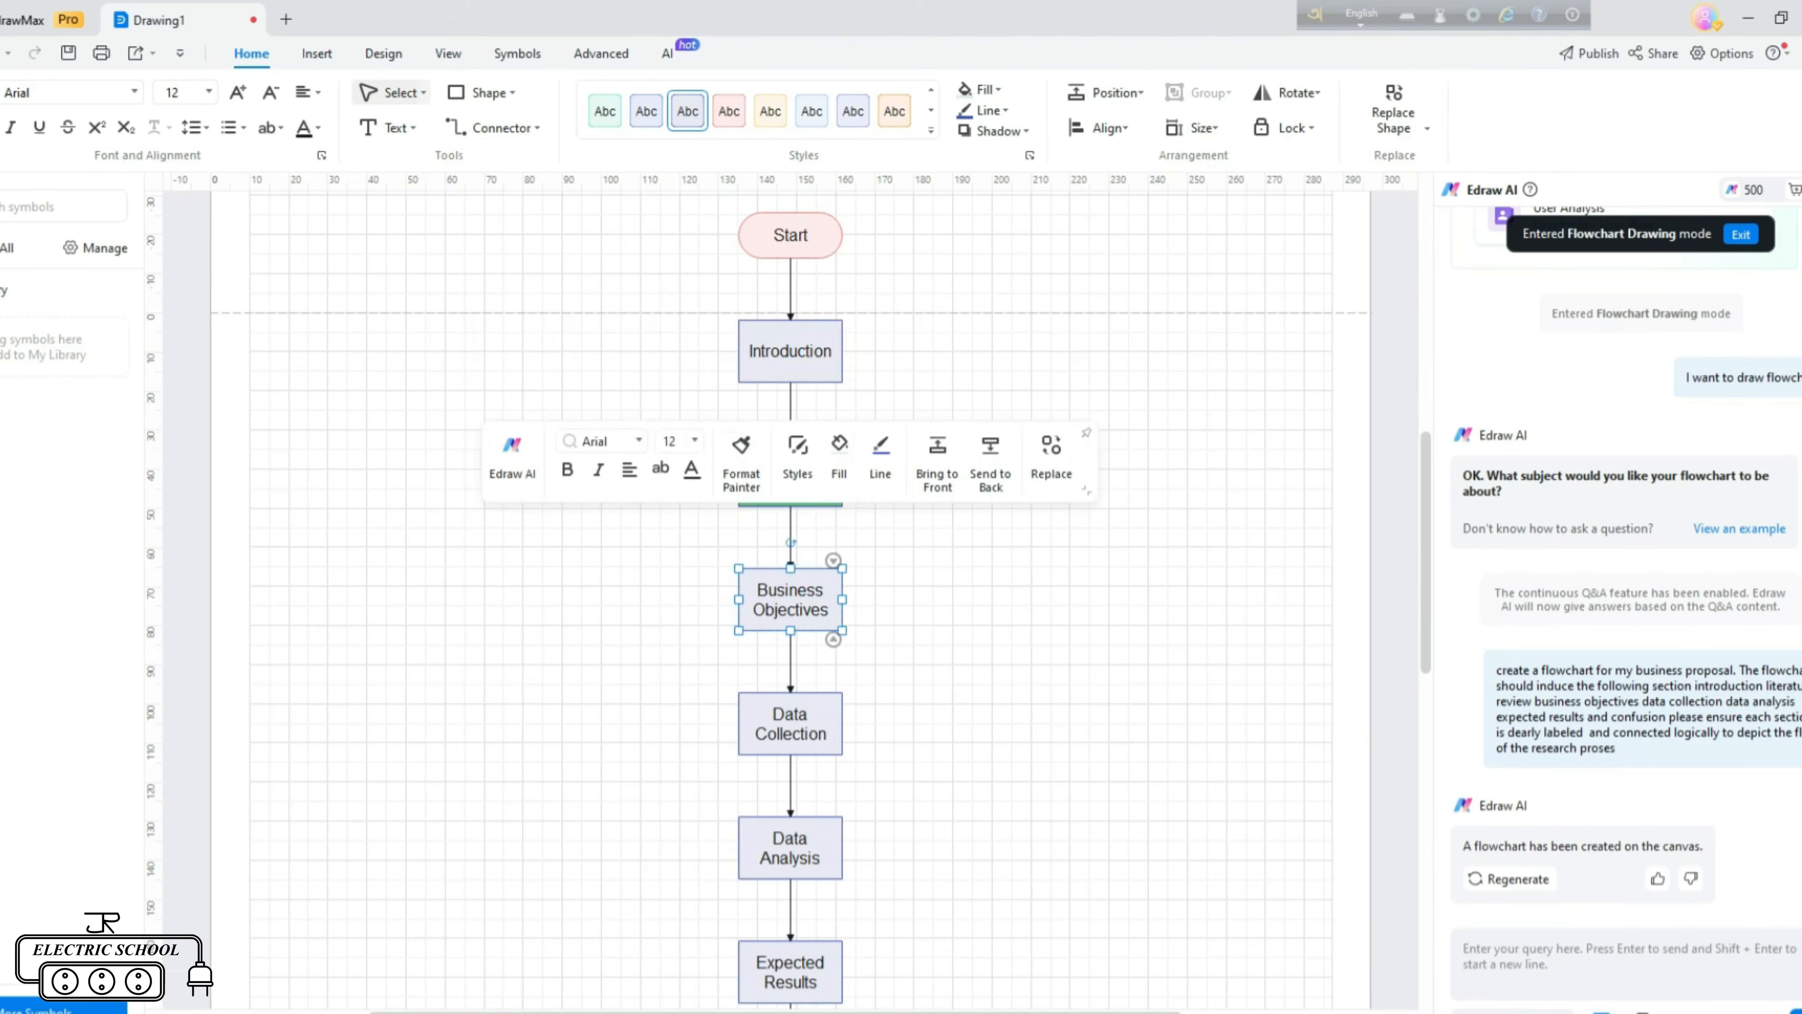
pyautogui.click(839, 454)
pyautogui.click(790, 724)
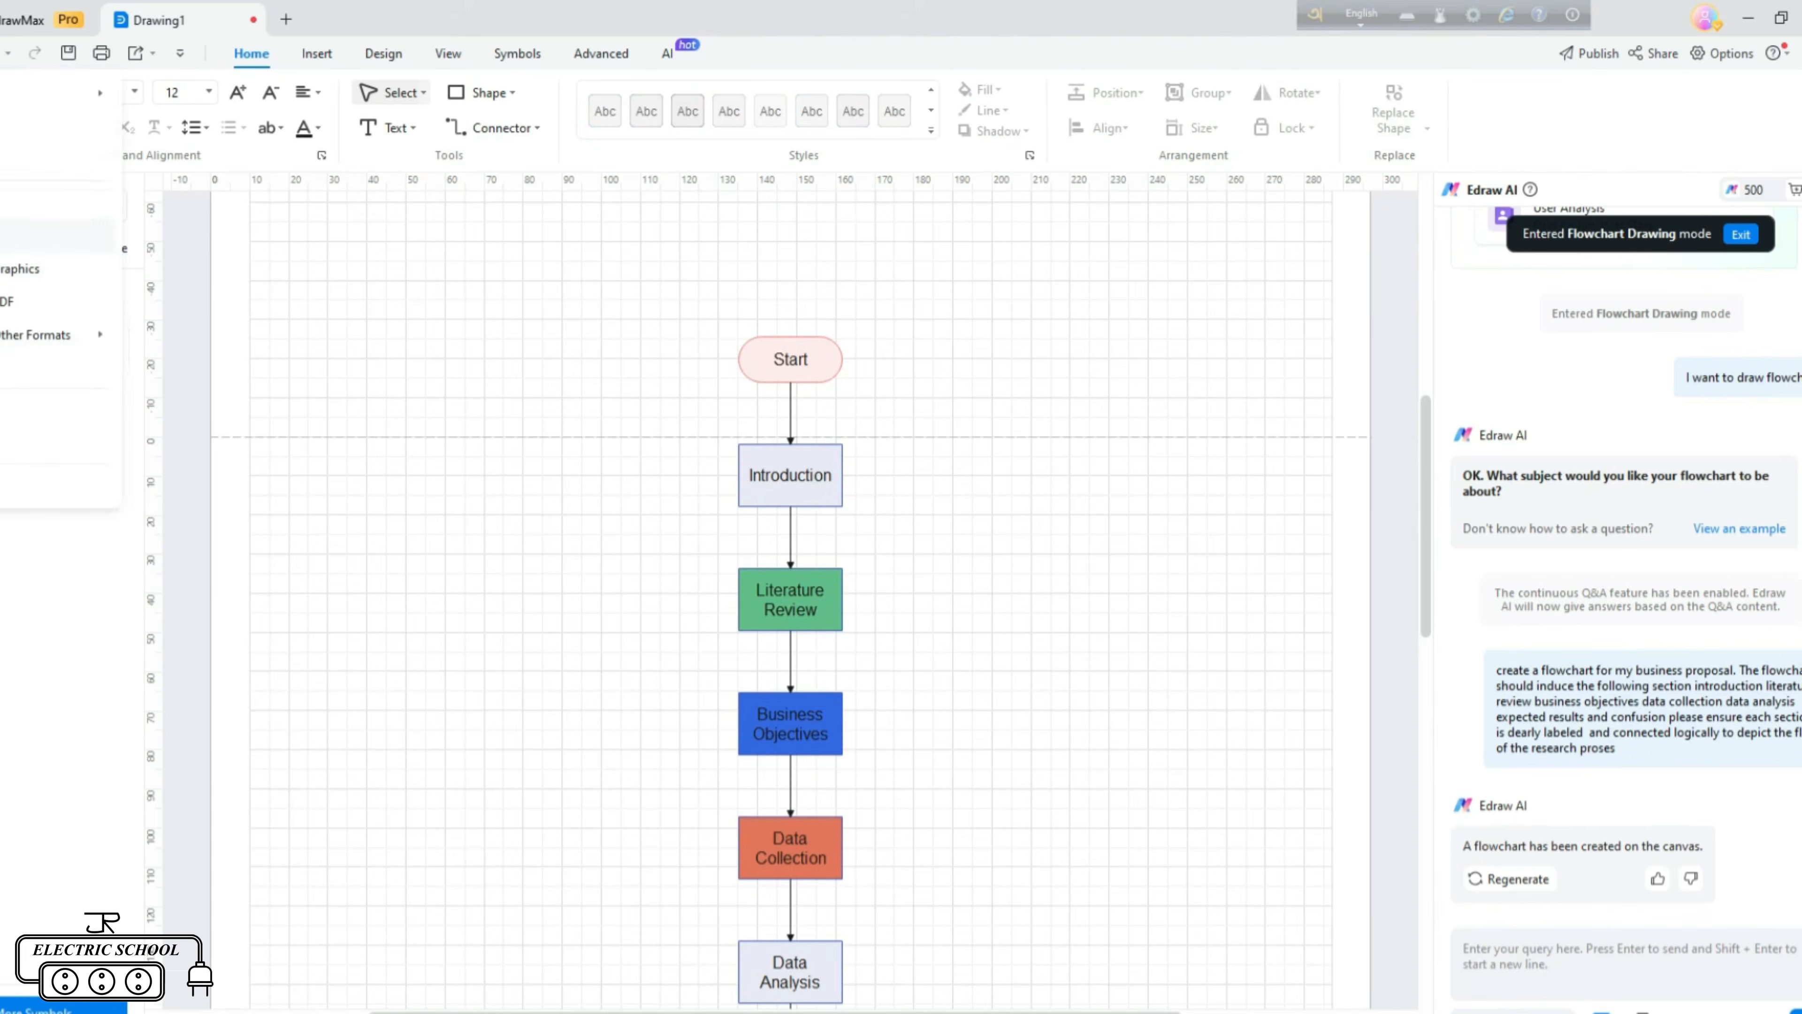
# - Start saving the flowchart as a file and browse for a folder on the computer
pyautogui.click(50, 236)
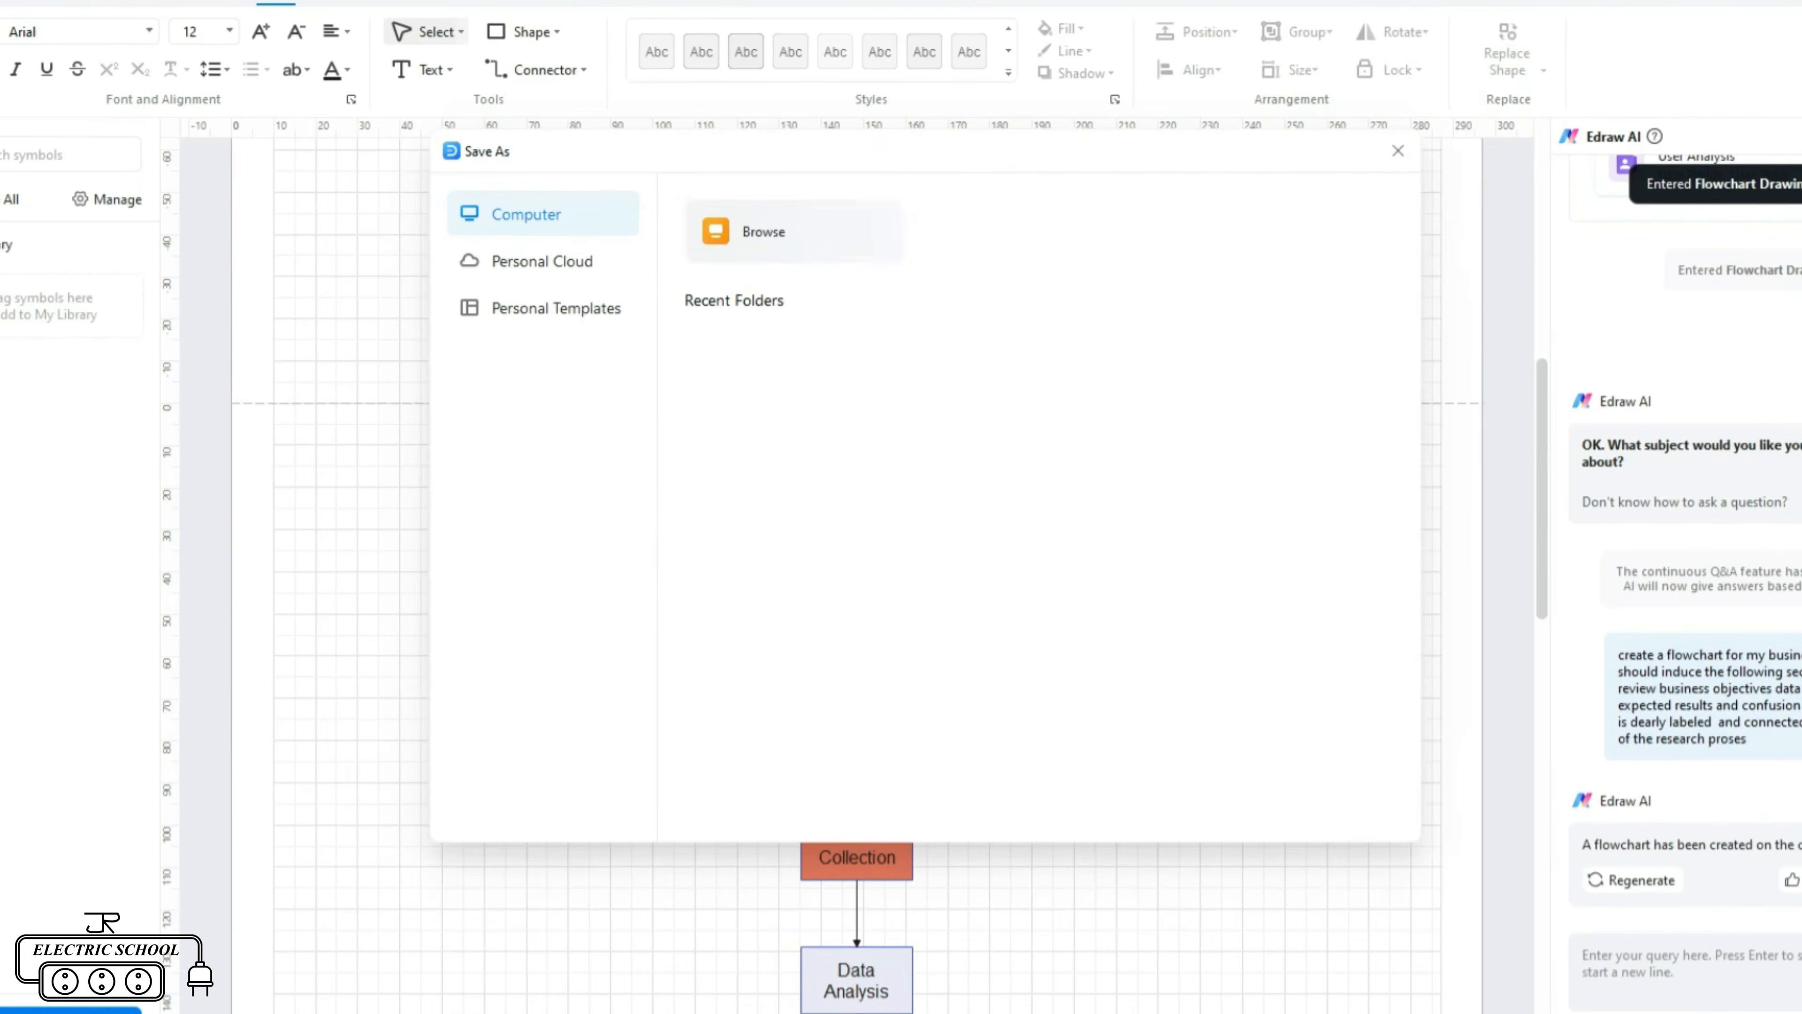
pyautogui.click(794, 232)
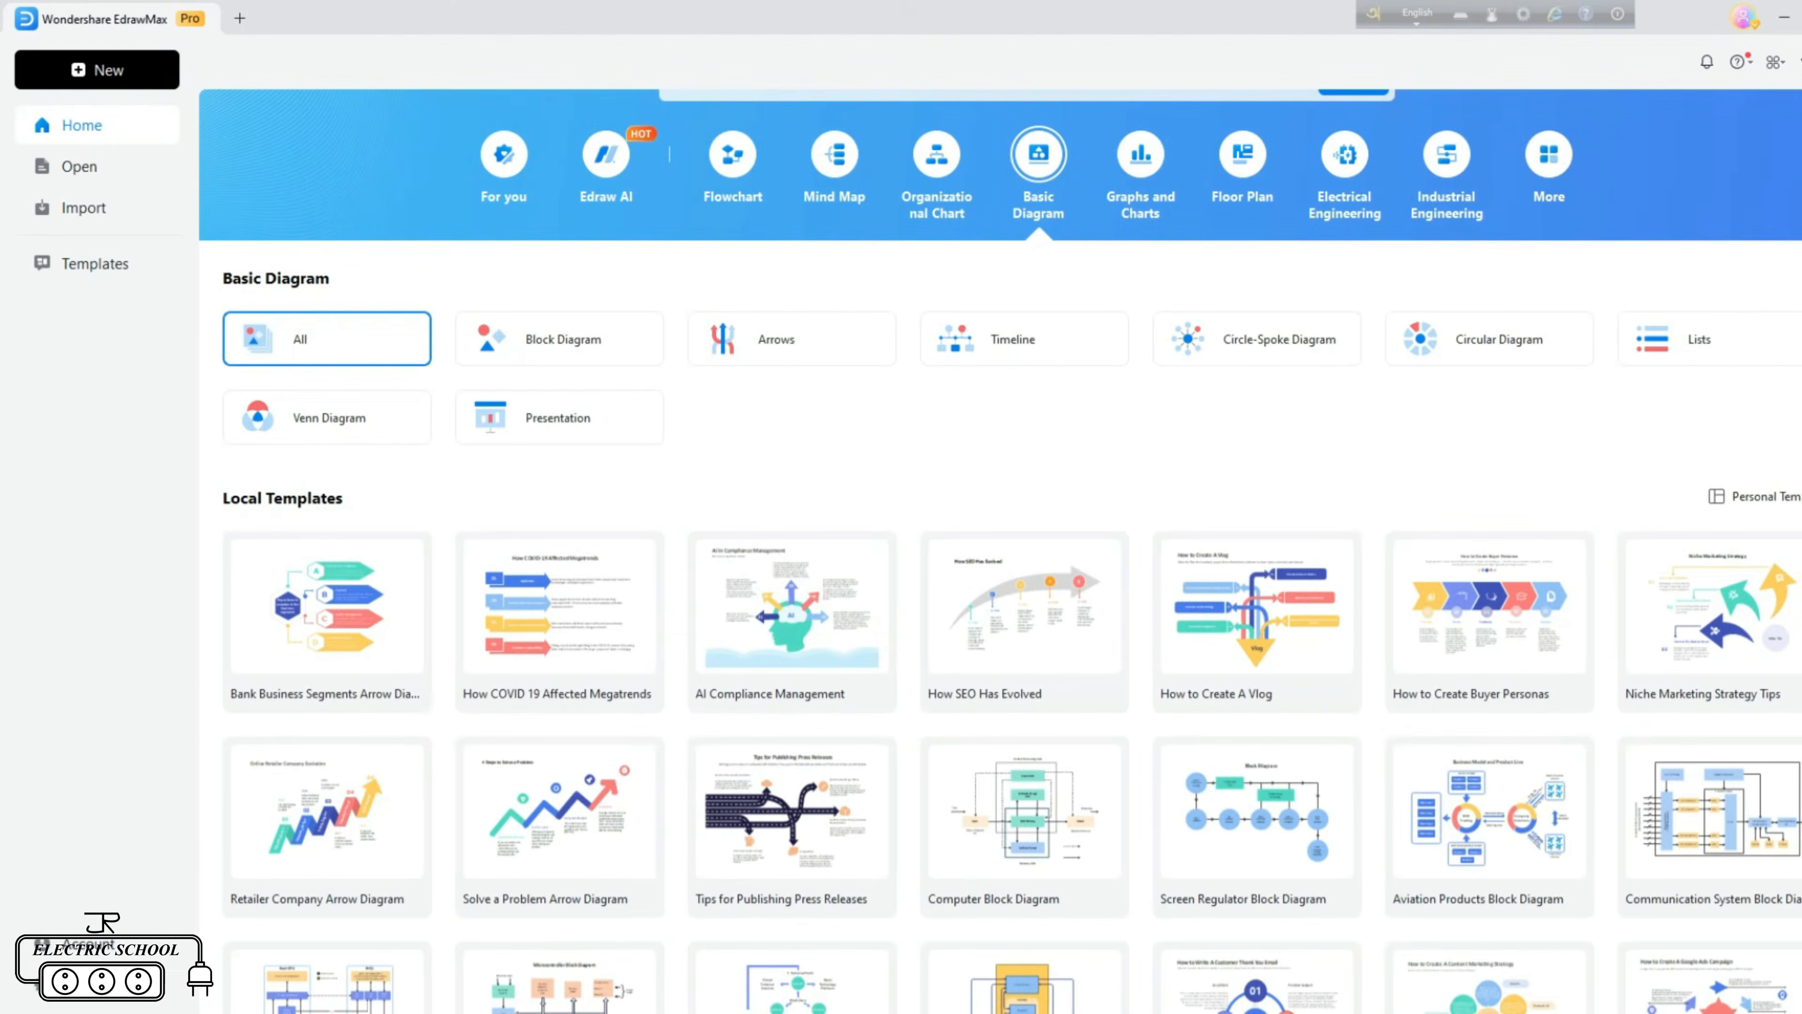
# - Look through the Edraw AI tools and the flowchart templates on the home page
pyautogui.scroll(1, 1001, 551)
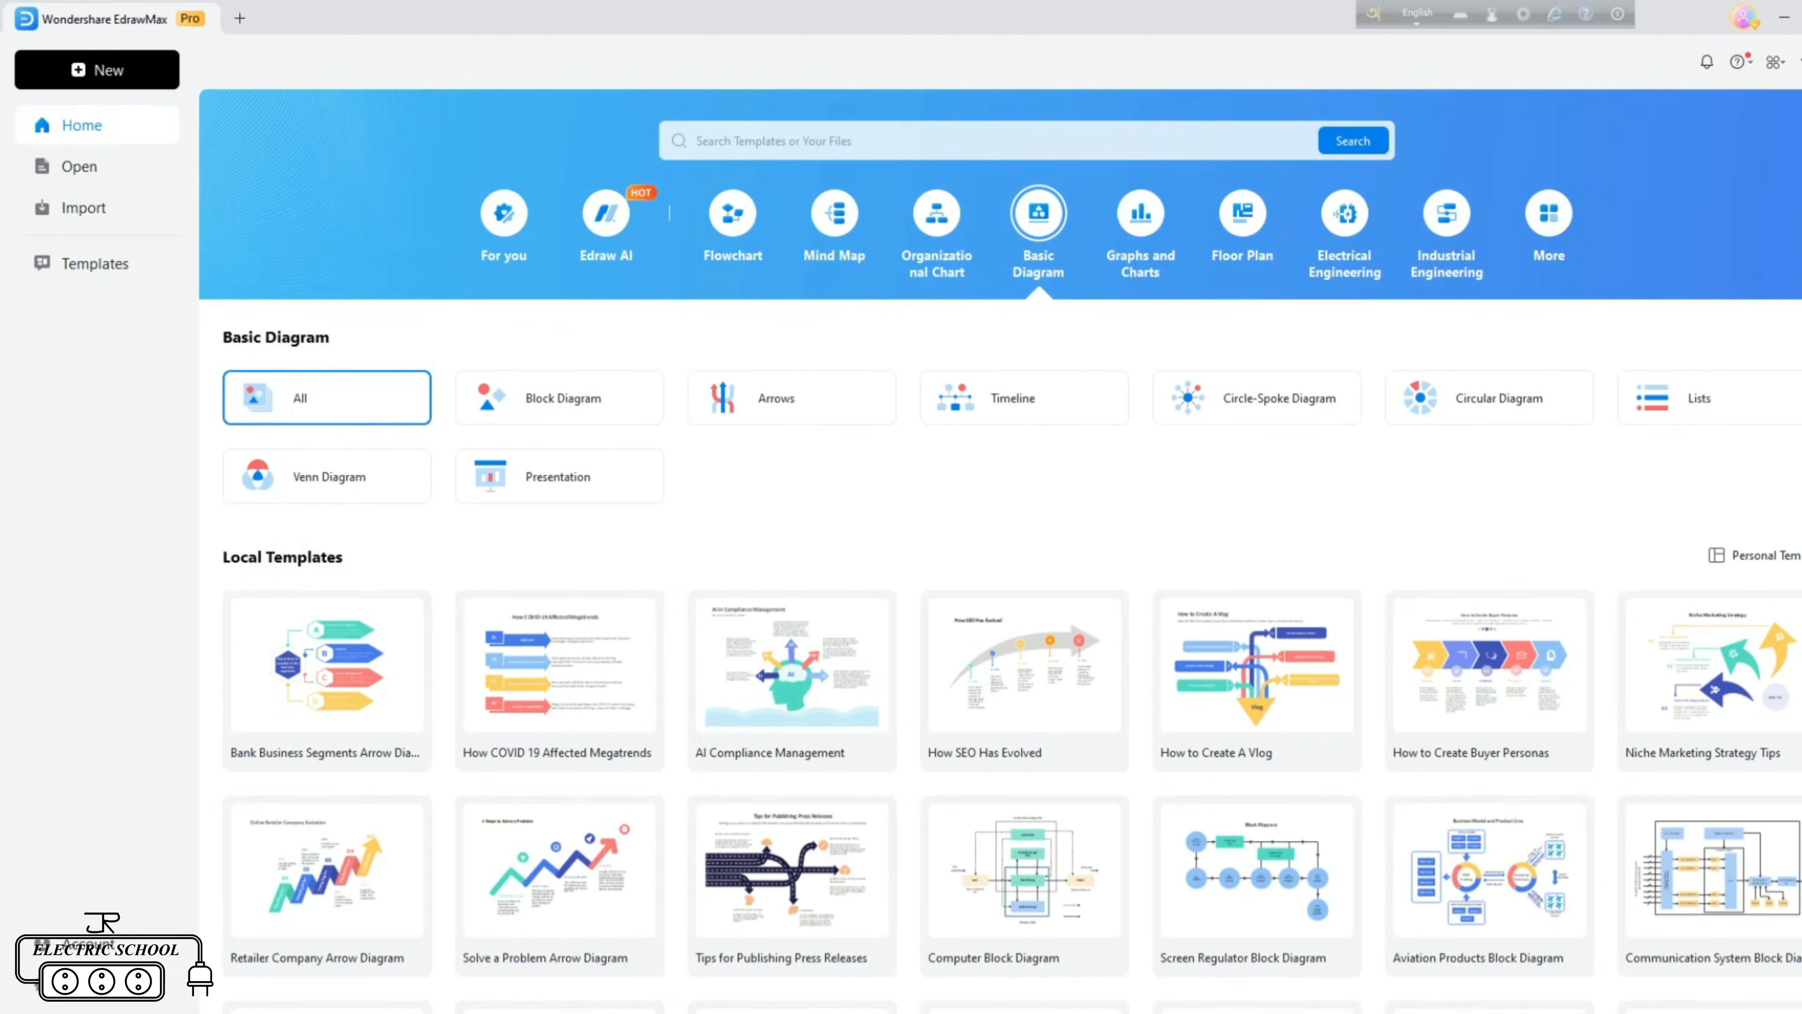
pyautogui.click(606, 212)
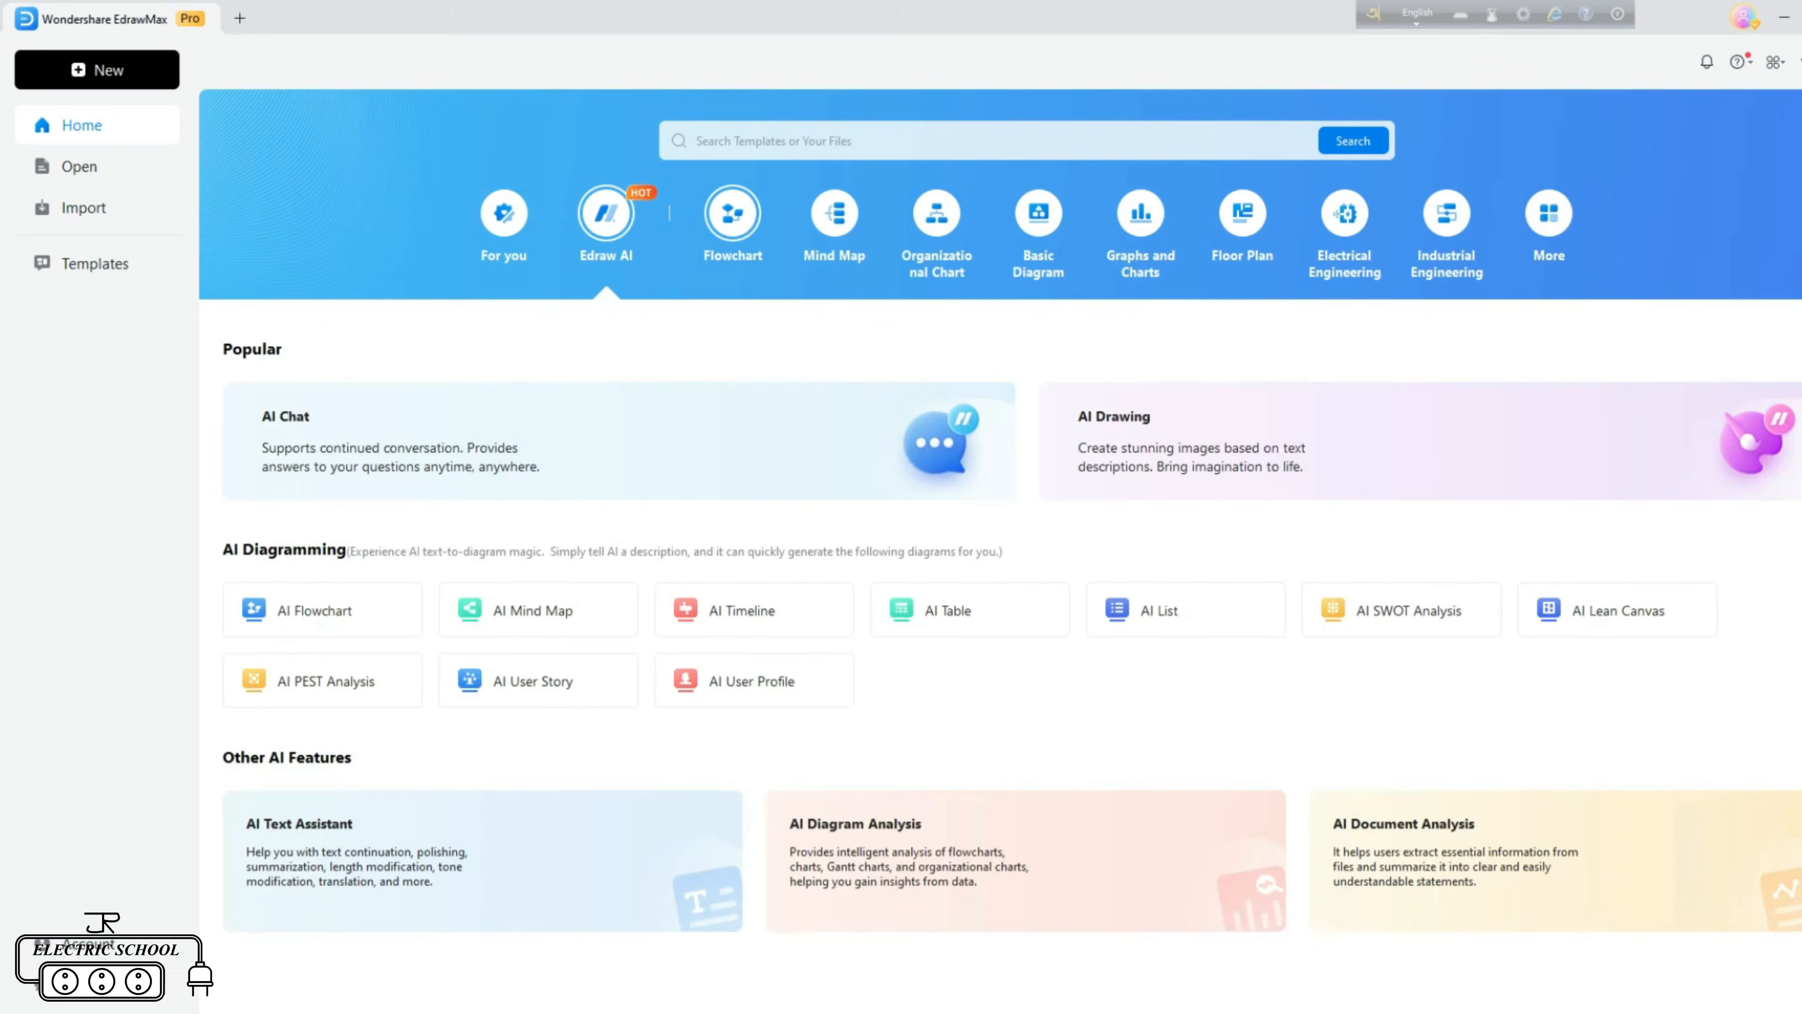
pyautogui.click(733, 212)
pyautogui.scroll(-14, 1024, 674)
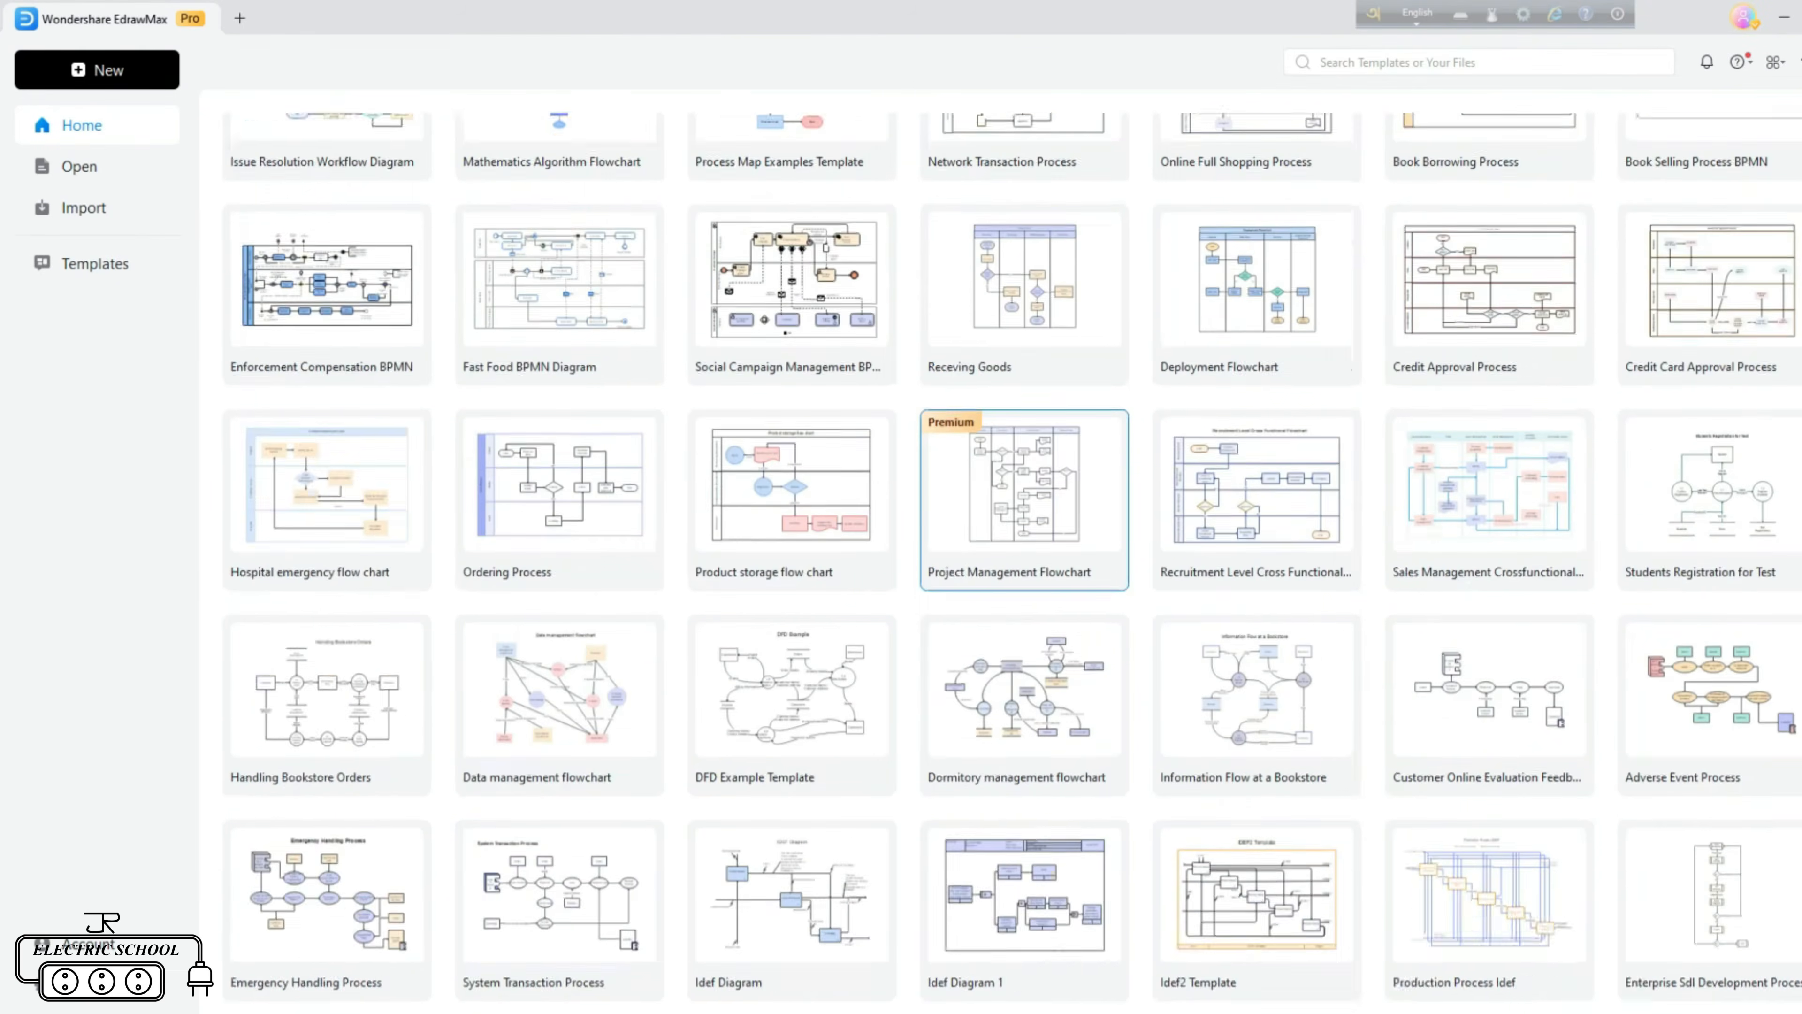
# - Look through the Mind Map template category on the home page
pyautogui.scroll(14, 769, 376)
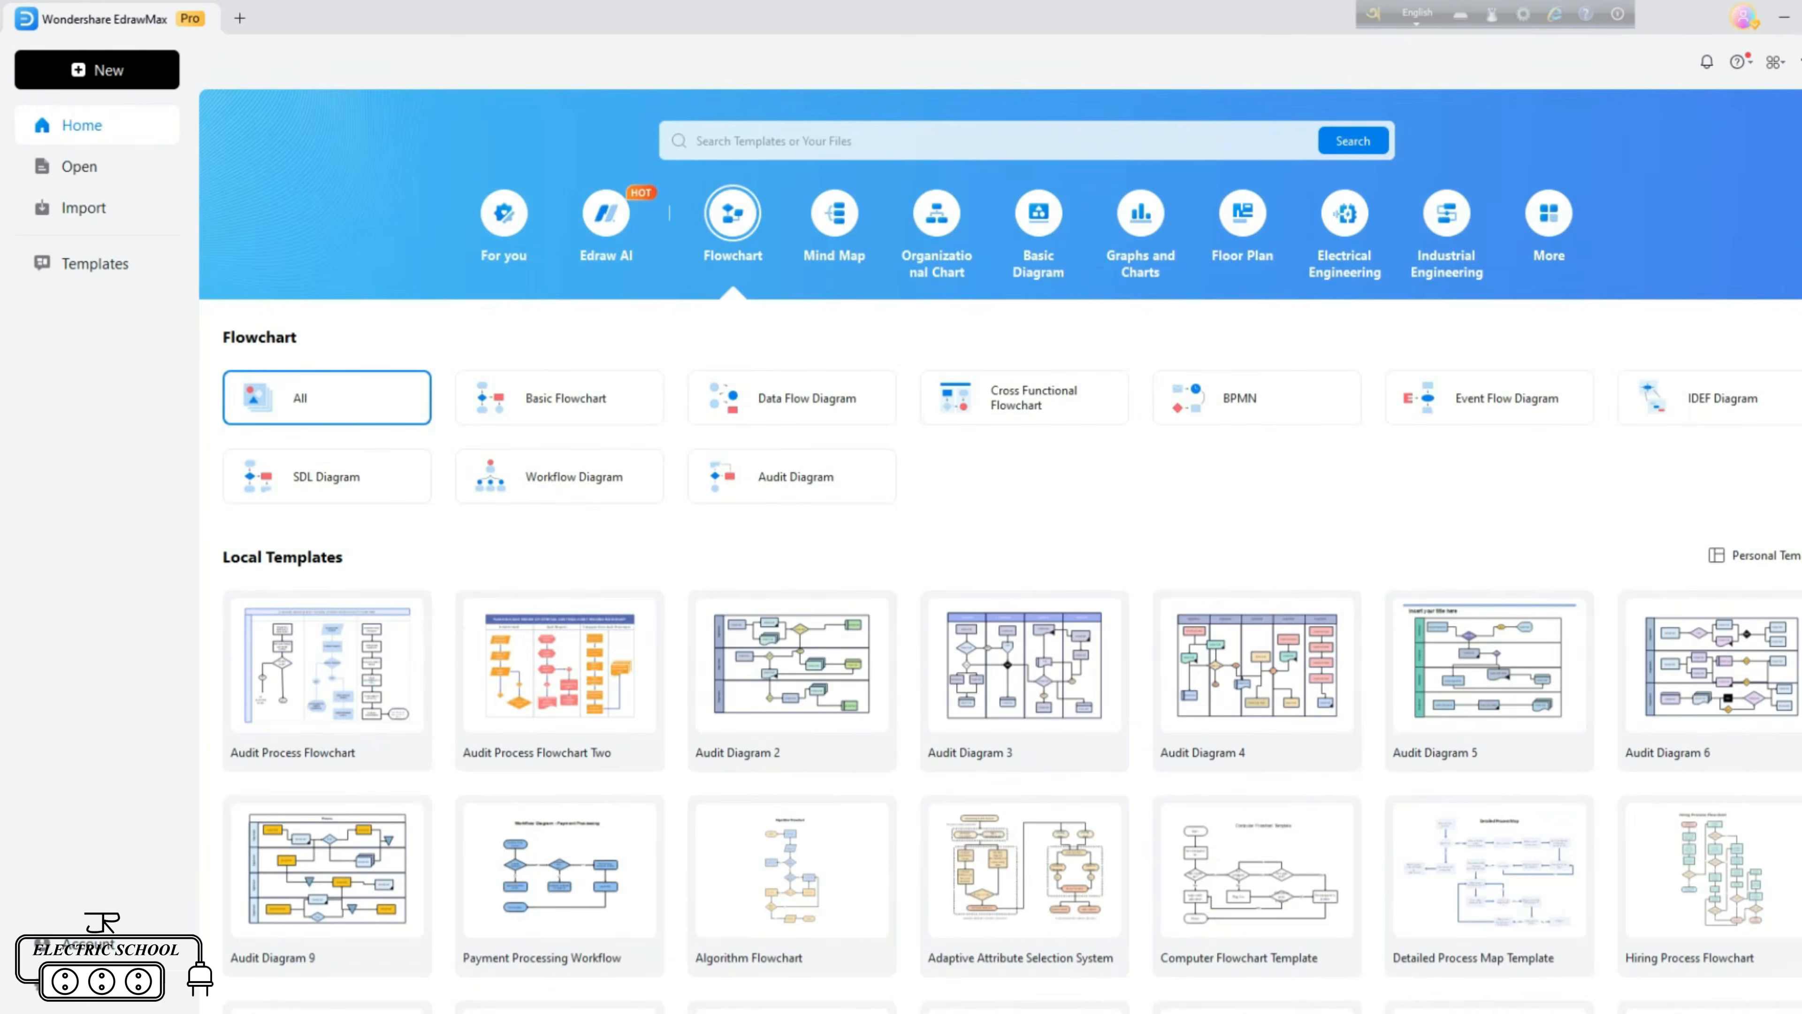
pyautogui.click(835, 212)
pyautogui.scroll(-3, 1257, 710)
pyautogui.scroll(3, 1257, 807)
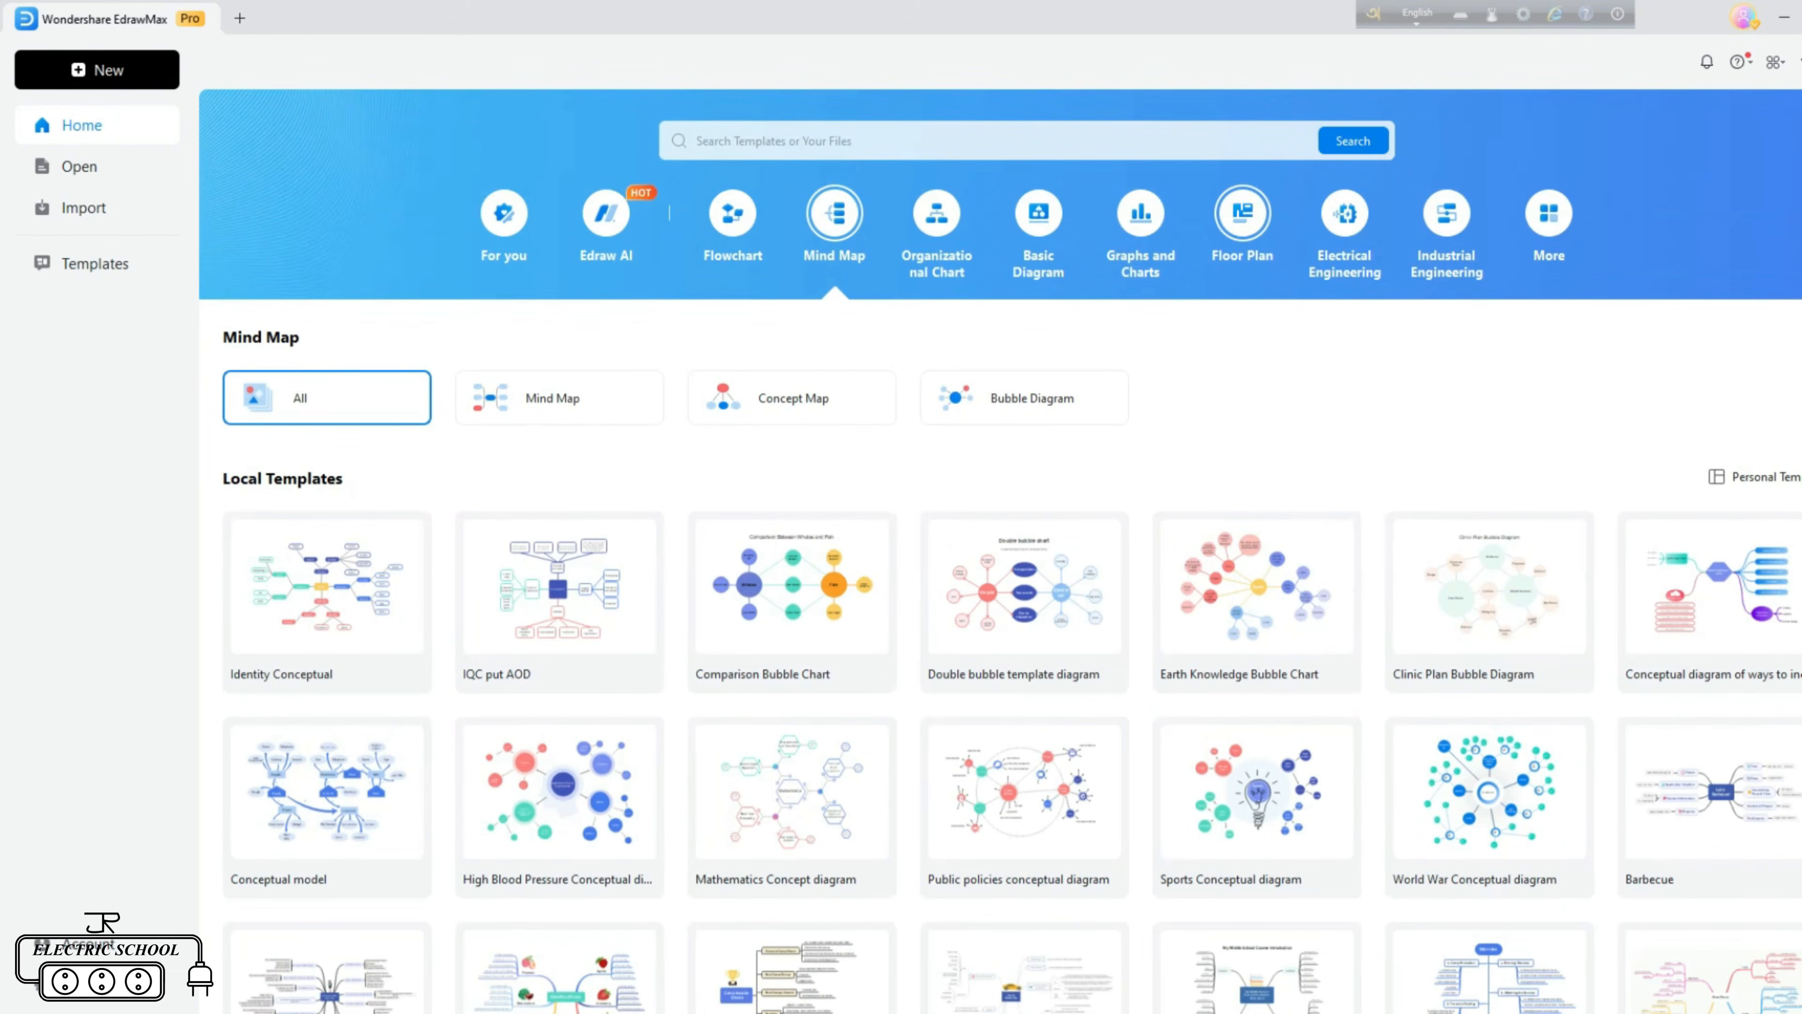
# - Glance at the Floor Plan, Graphs and Charts, and Basic Diagram template categories in turn
pyautogui.click(1242, 212)
pyautogui.click(1140, 212)
pyautogui.click(1038, 213)
# - Look through the Organizational Chart templates, from the family trees to the enterprise architecture diagrams
pyautogui.click(937, 212)
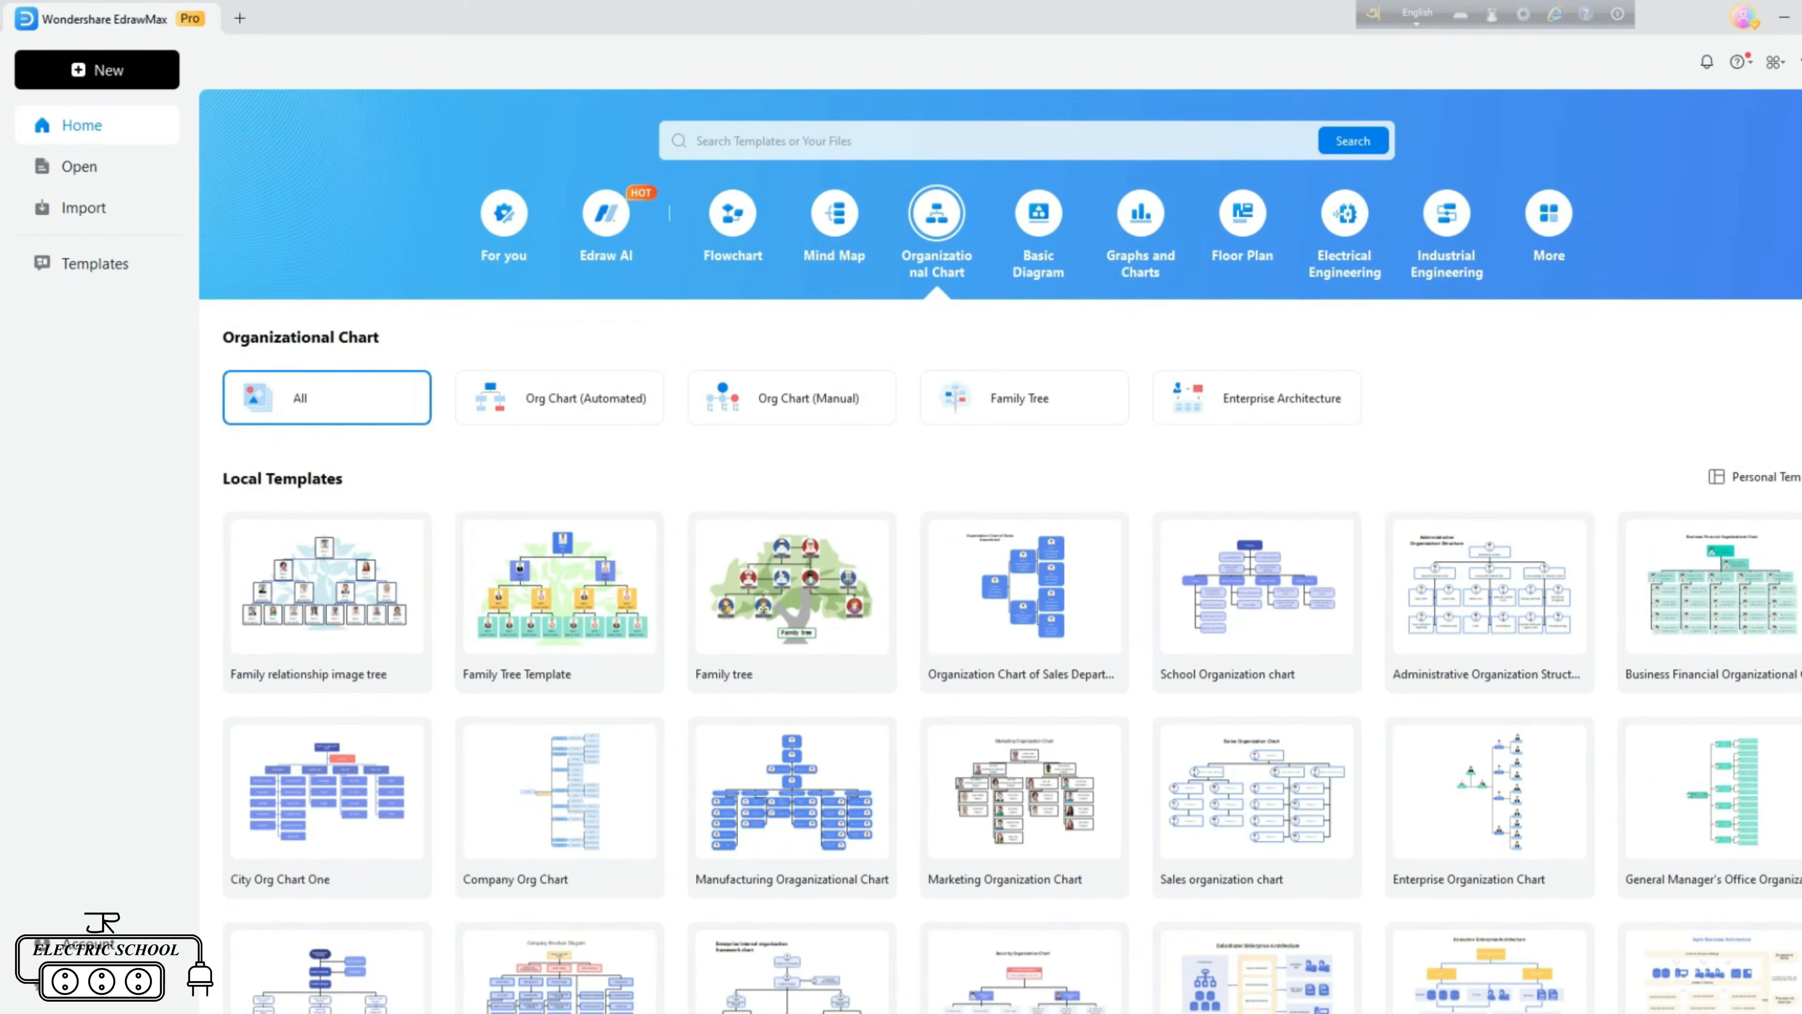
pyautogui.scroll(-3, 1026, 497)
pyautogui.scroll(-5, 1021, 681)
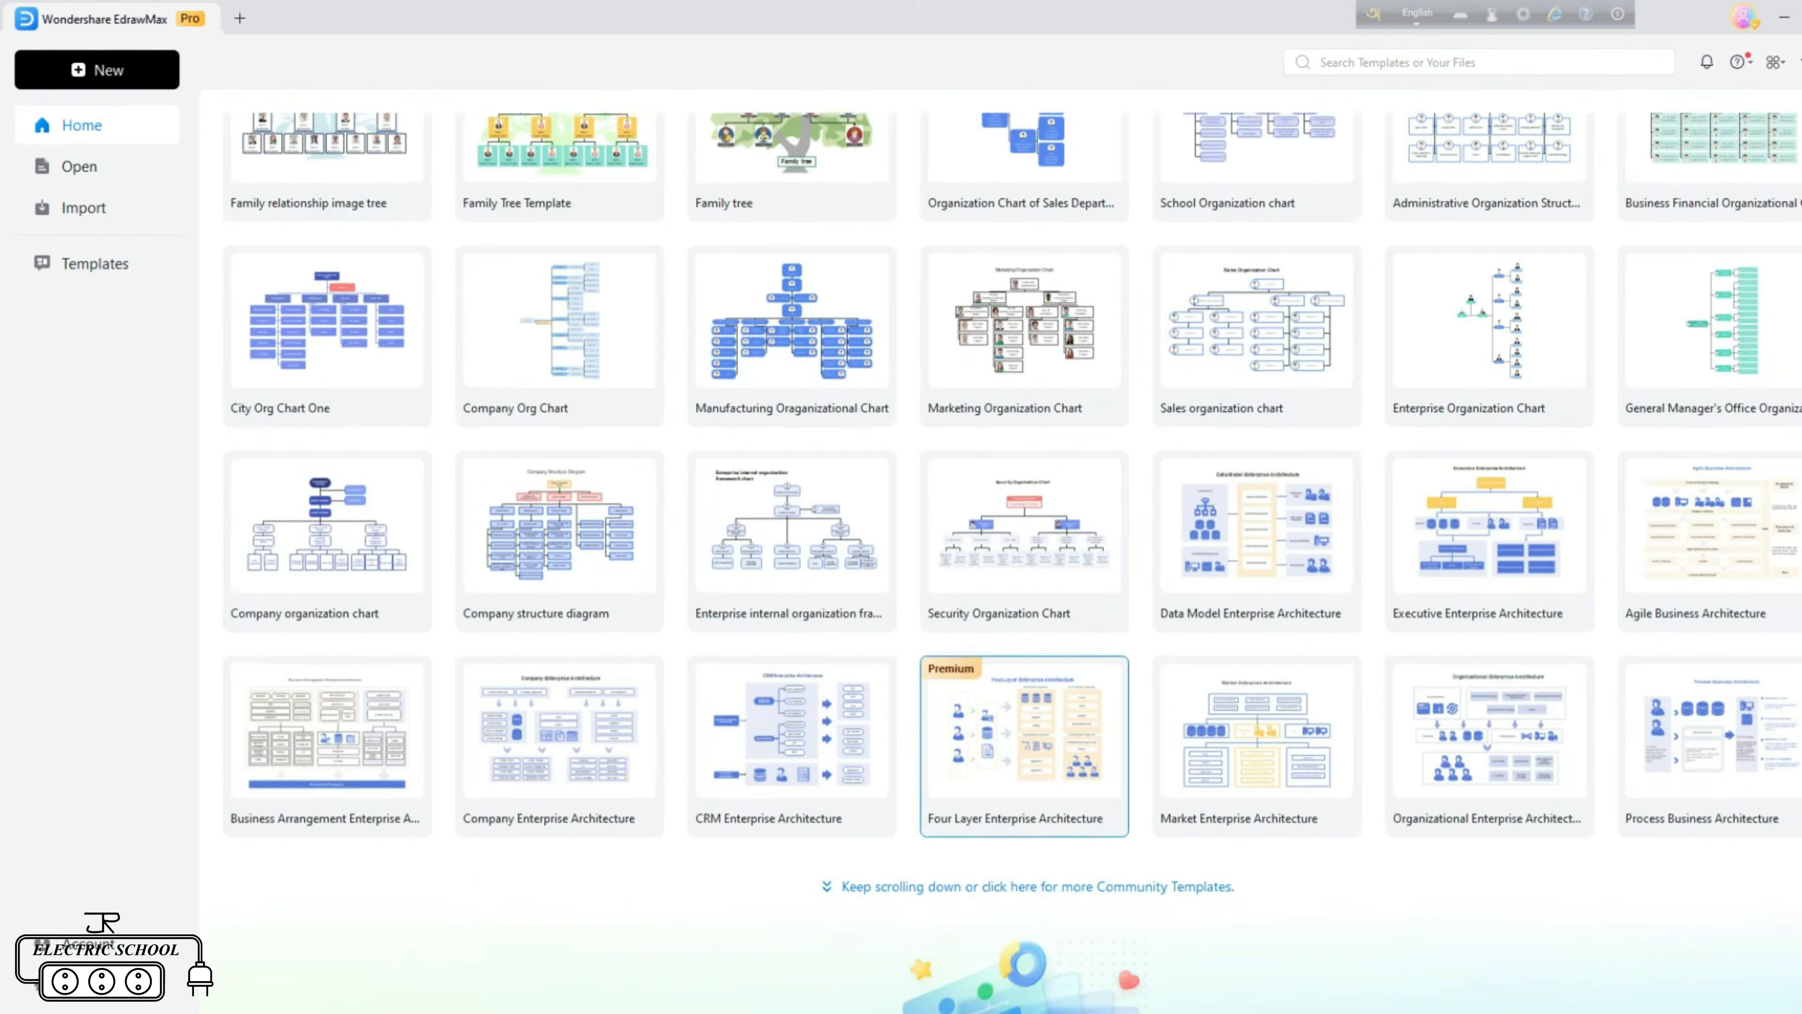
pyautogui.scroll(5, 1022, 682)
pyautogui.scroll(3, 851, 625)
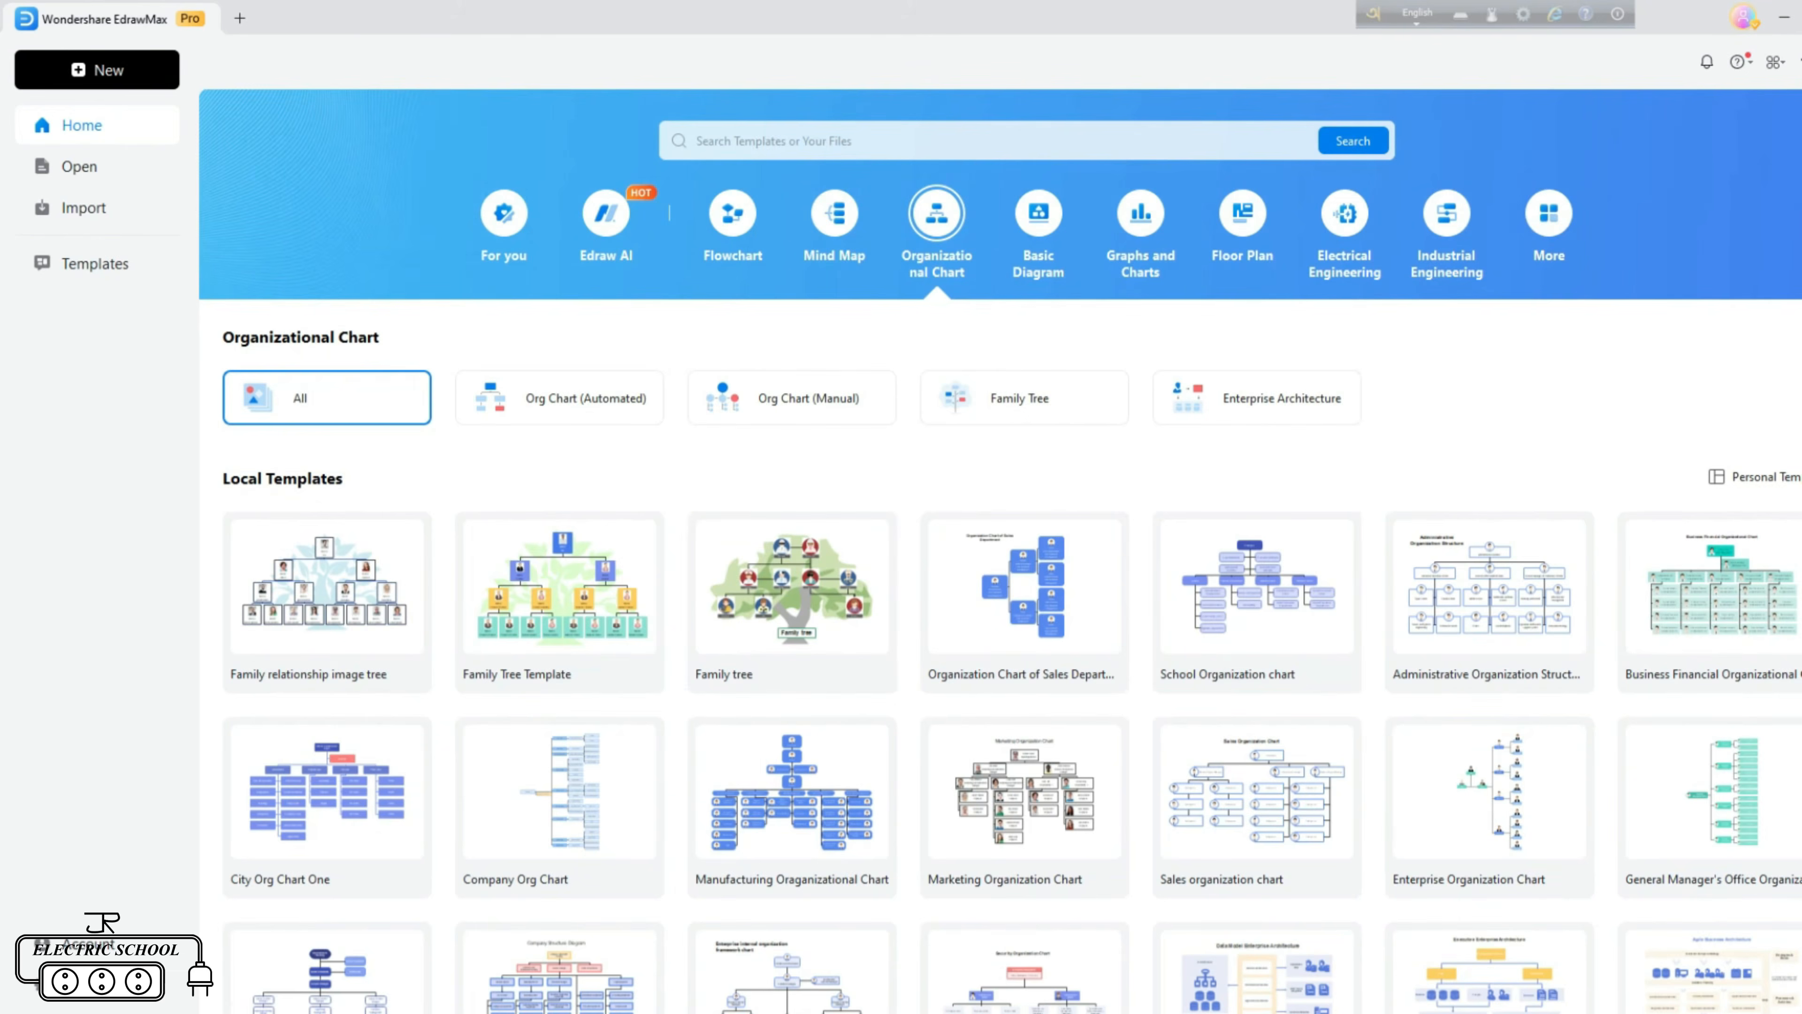
pyautogui.scroll(-6, 1025, 568)
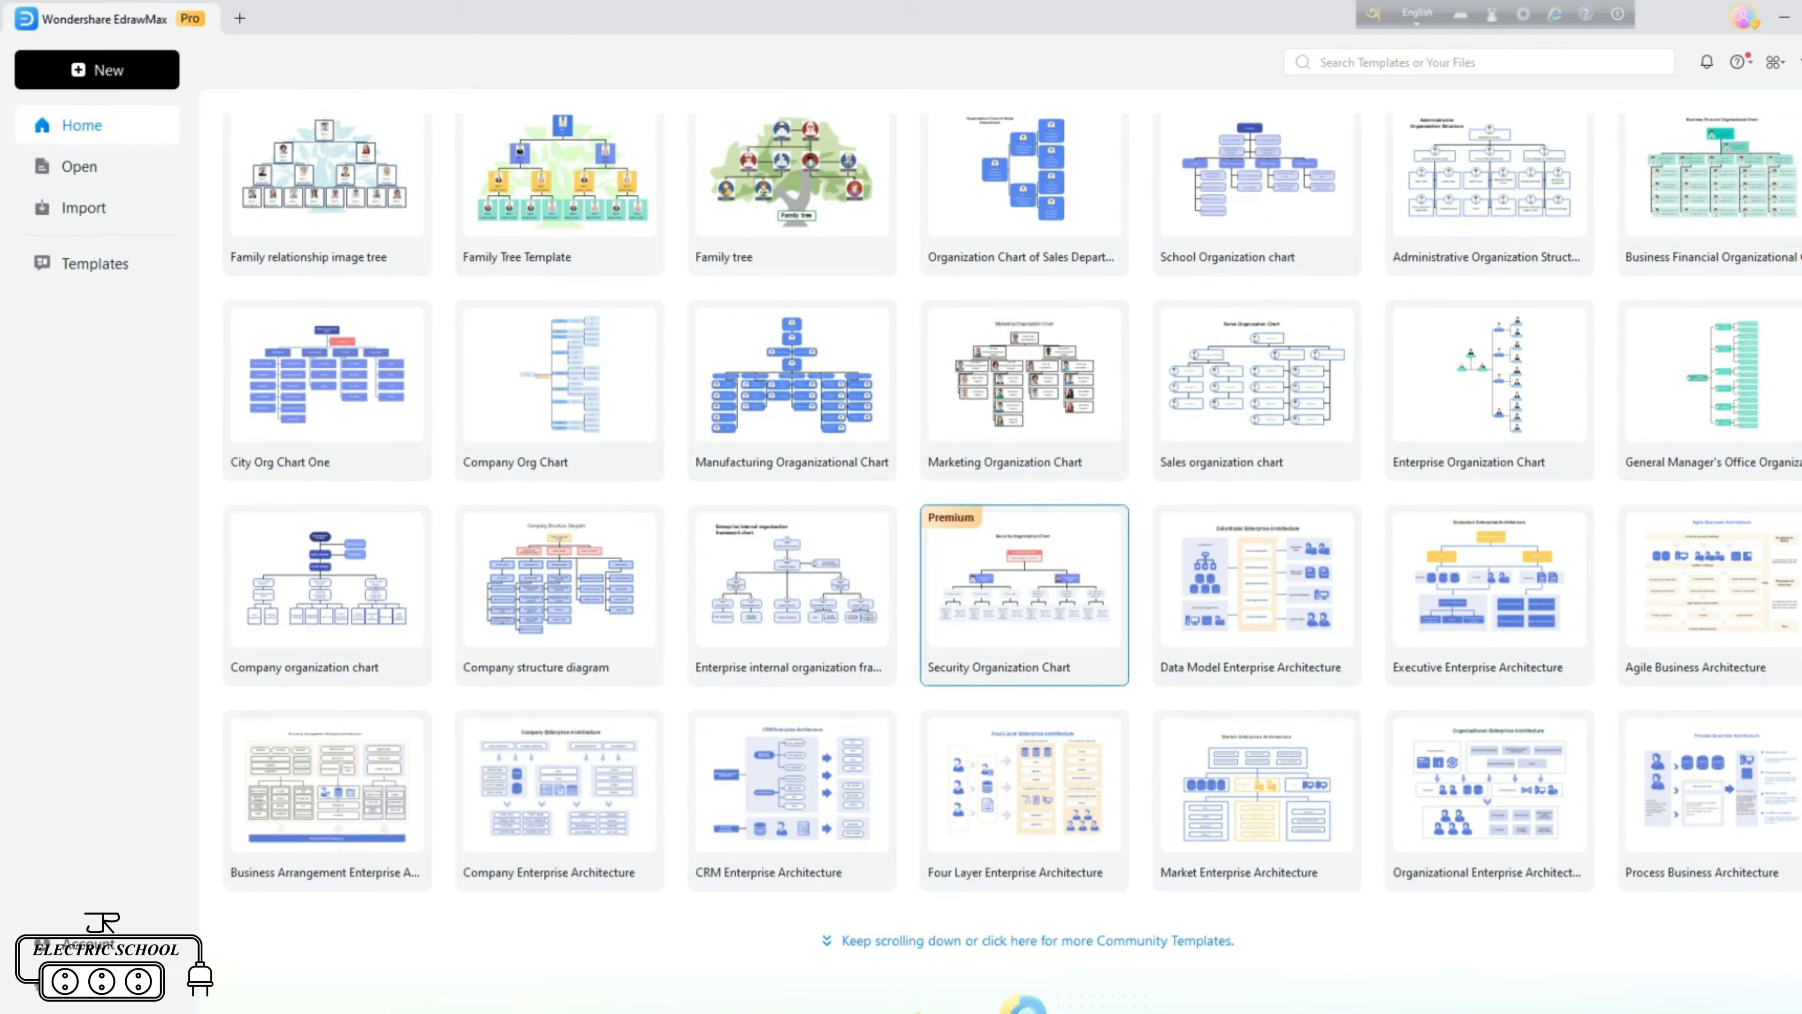
pyautogui.scroll(6, 1256, 603)
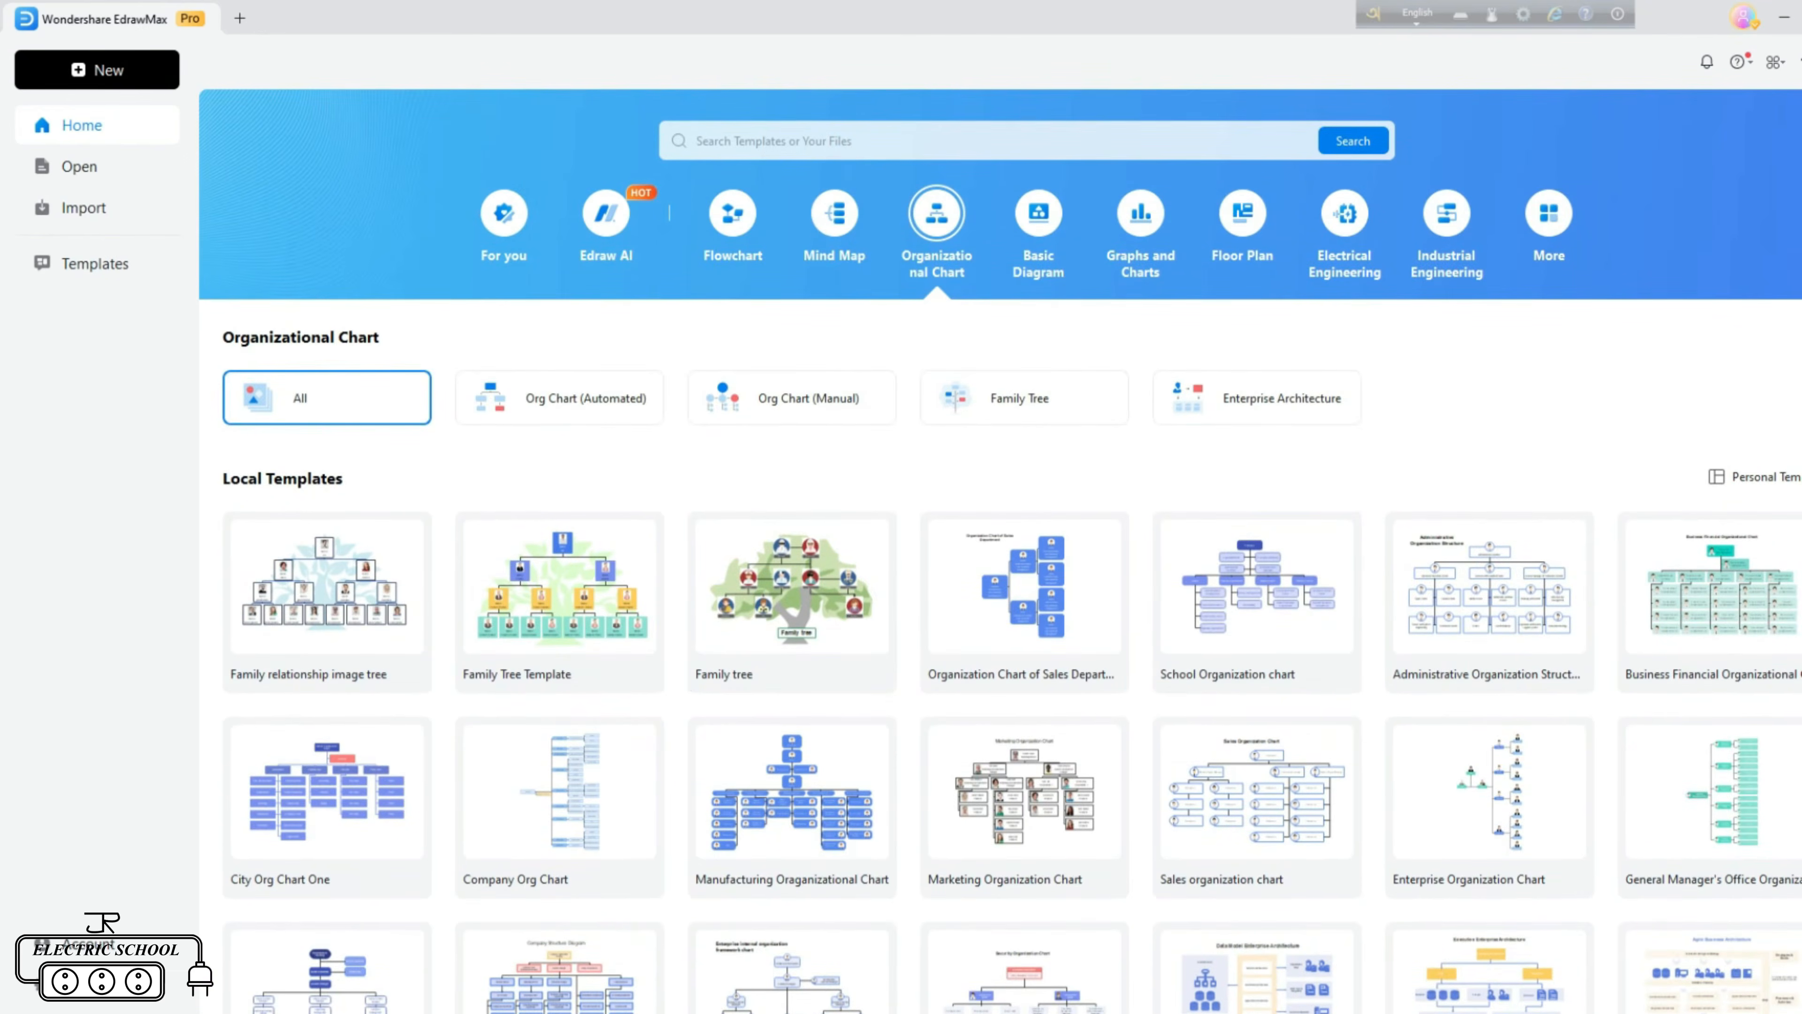
pyautogui.scroll(-6, 791, 604)
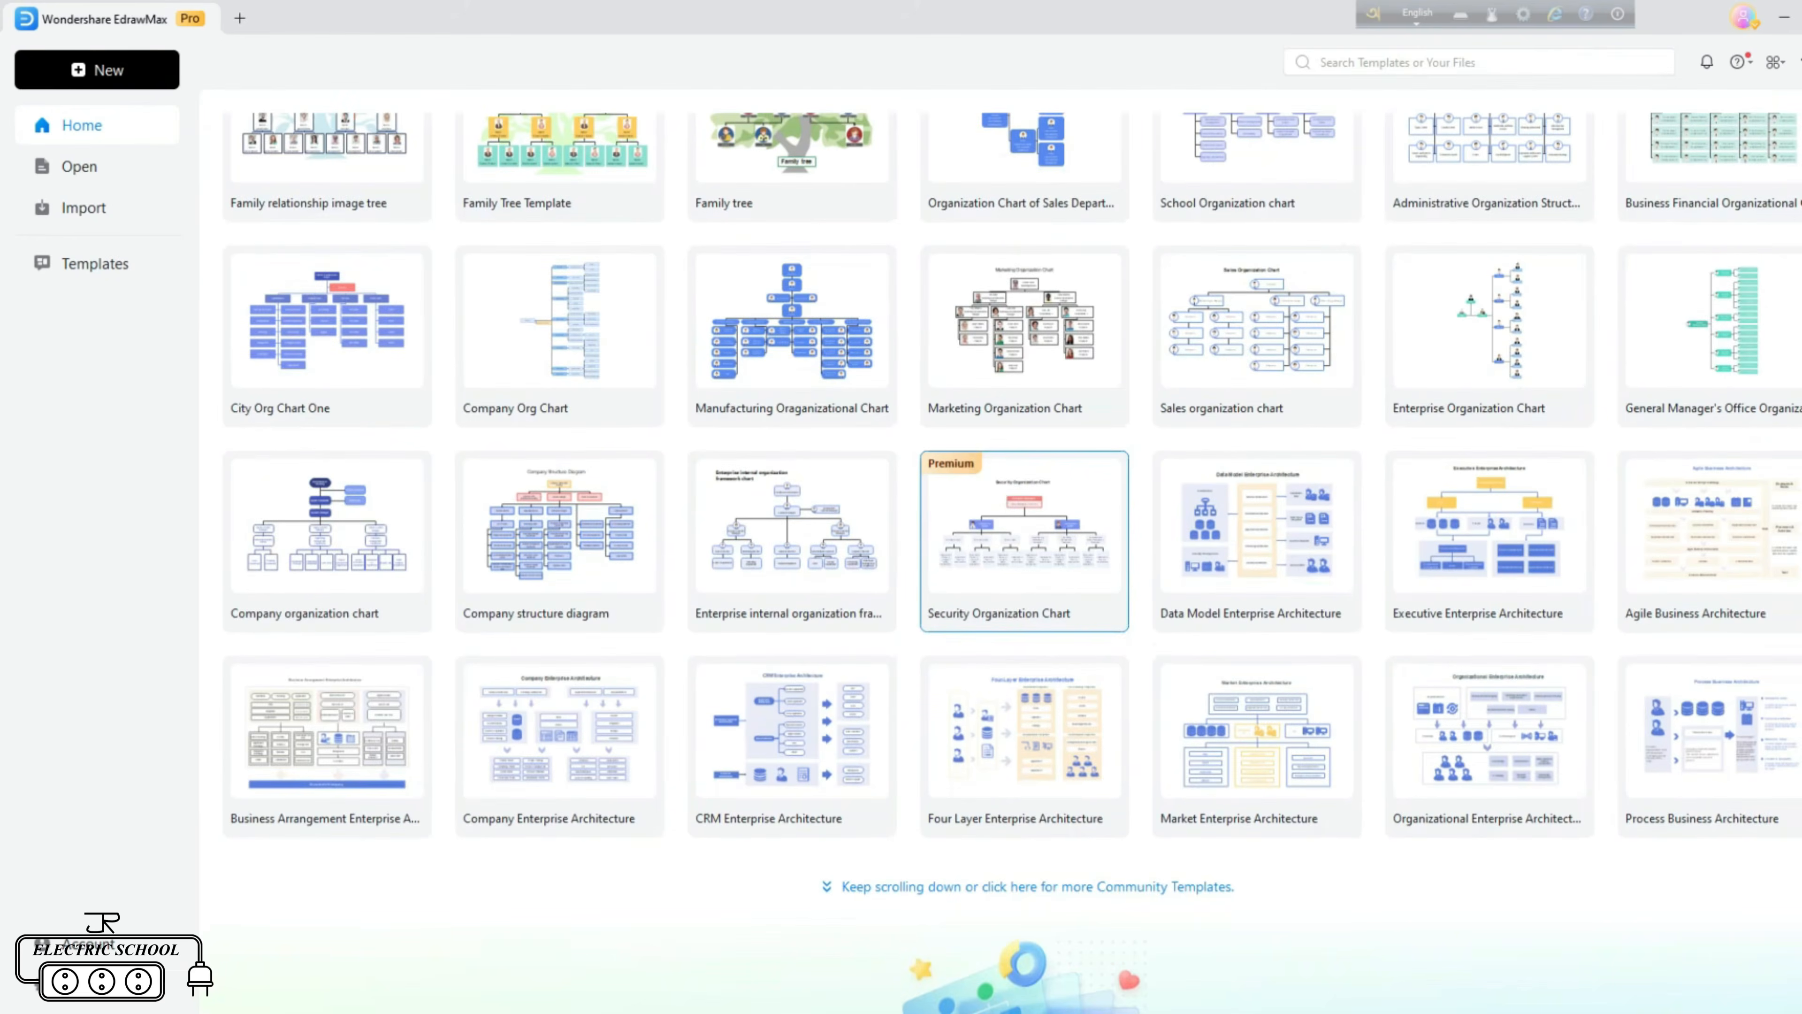
pyautogui.scroll(6, 1024, 568)
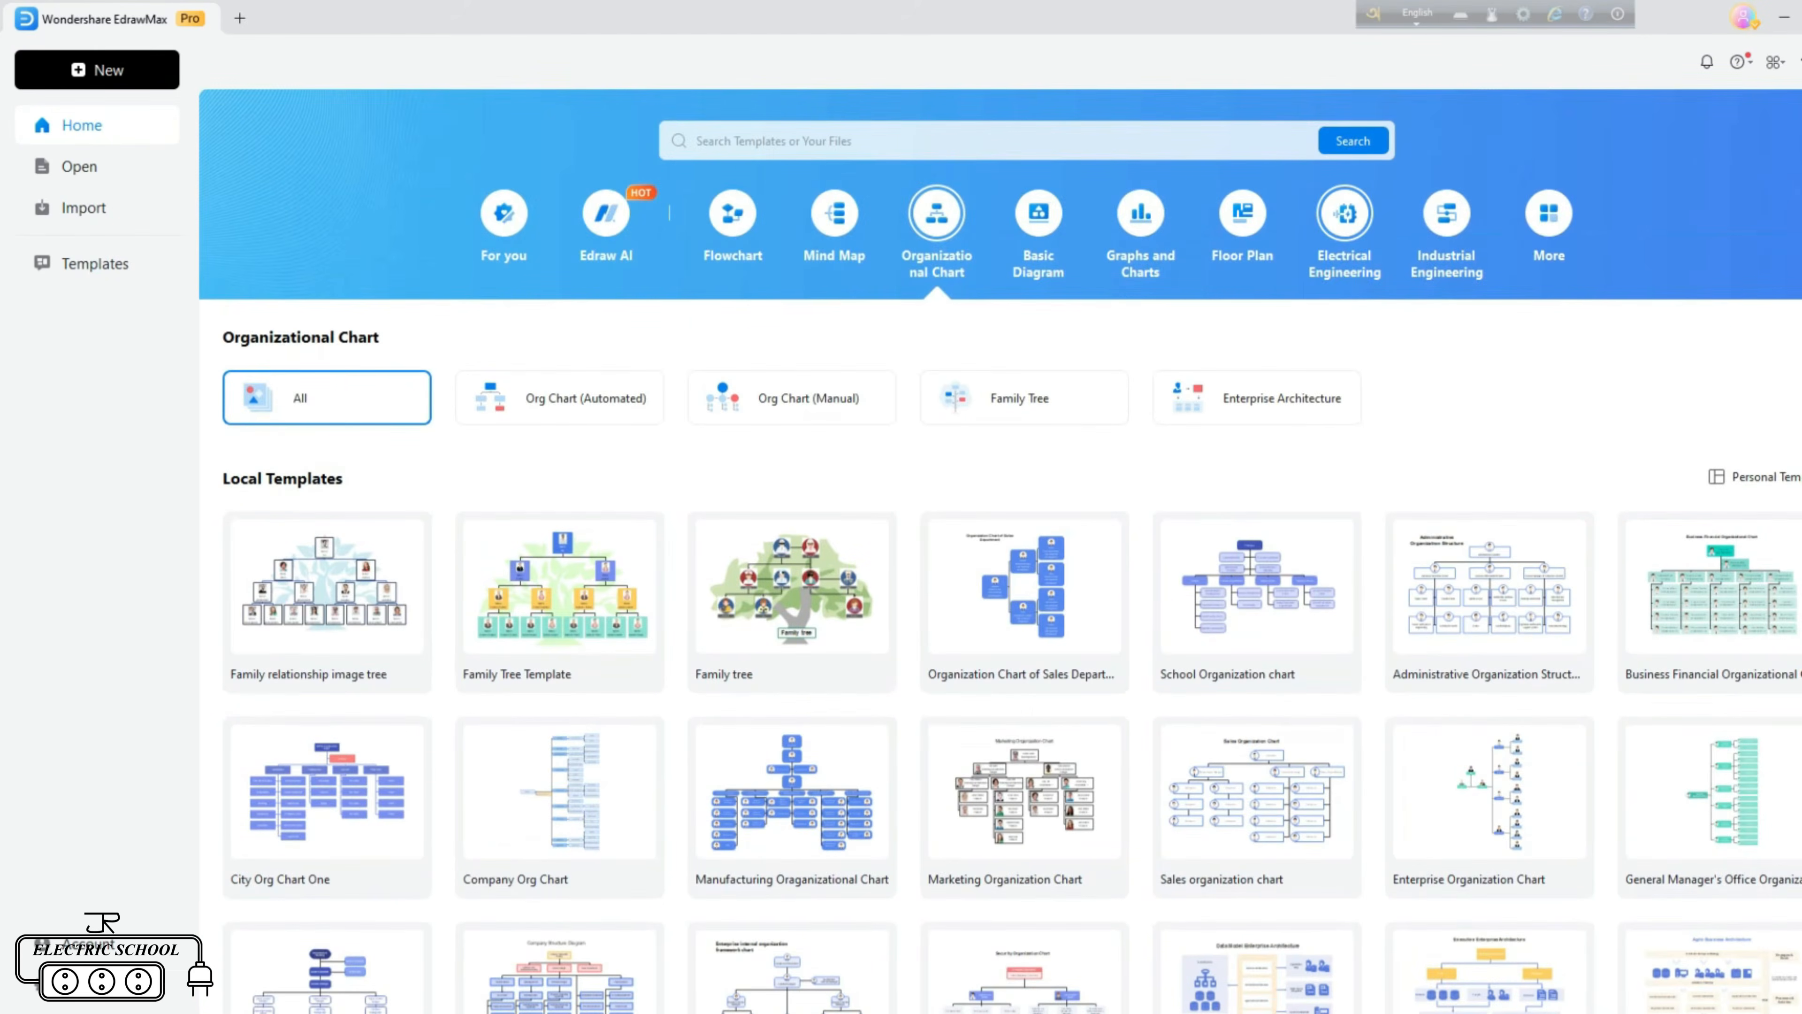
# - Look through the engineering templates for process flow and piping and instrumentation diagrams
pyautogui.scroll(-6, 1256, 603)
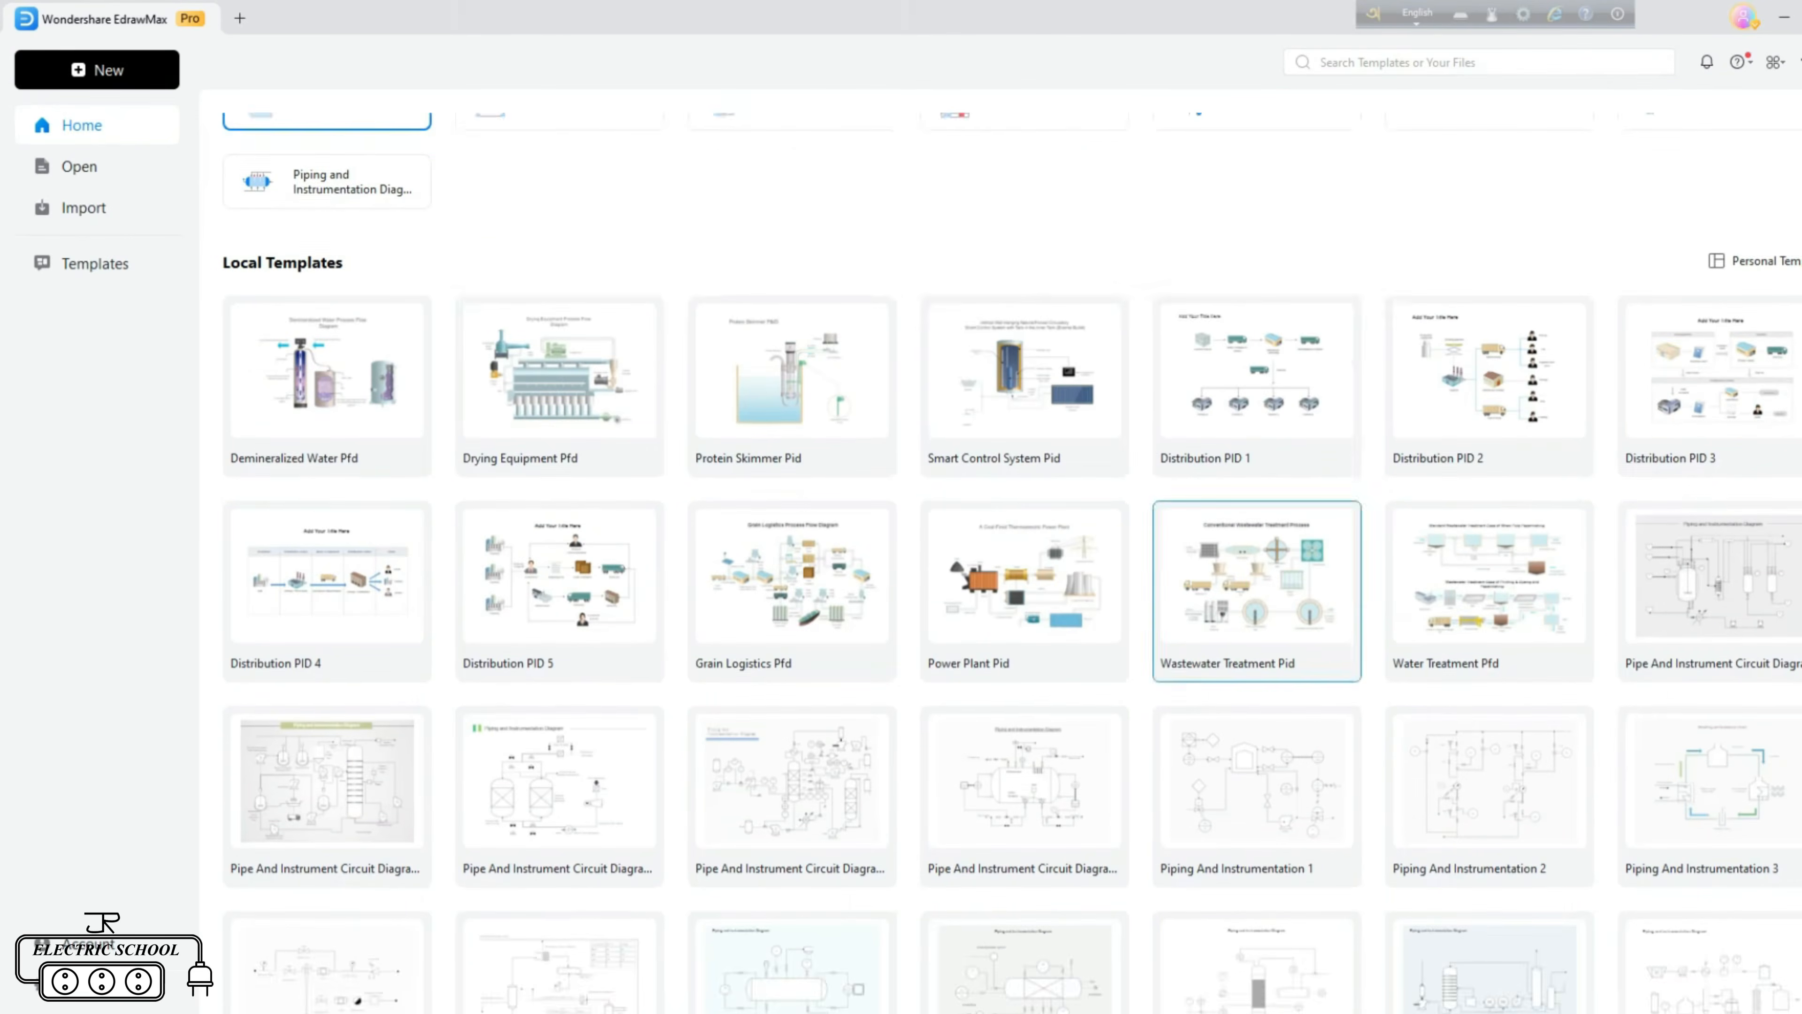